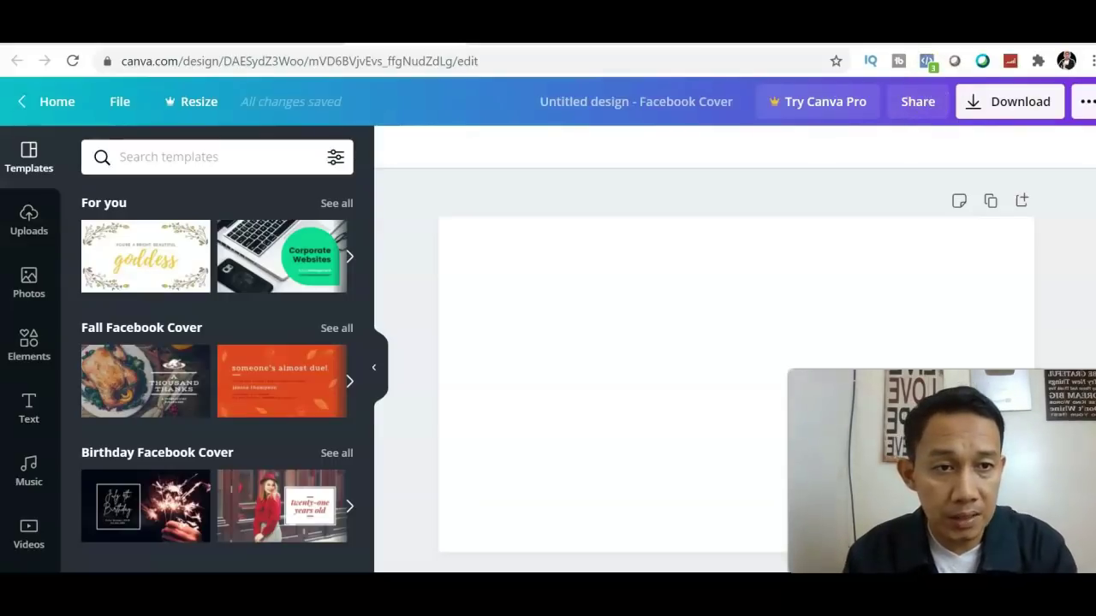
# - Apply the "twenty-one years old" birthday template to the Facebook cover and select its background photo
pyautogui.moveTo(368, 233)
pyautogui.mouseDown()
pyautogui.moveTo(383, 531)
pyautogui.moveTo(364, 228)
pyautogui.mouseUp()
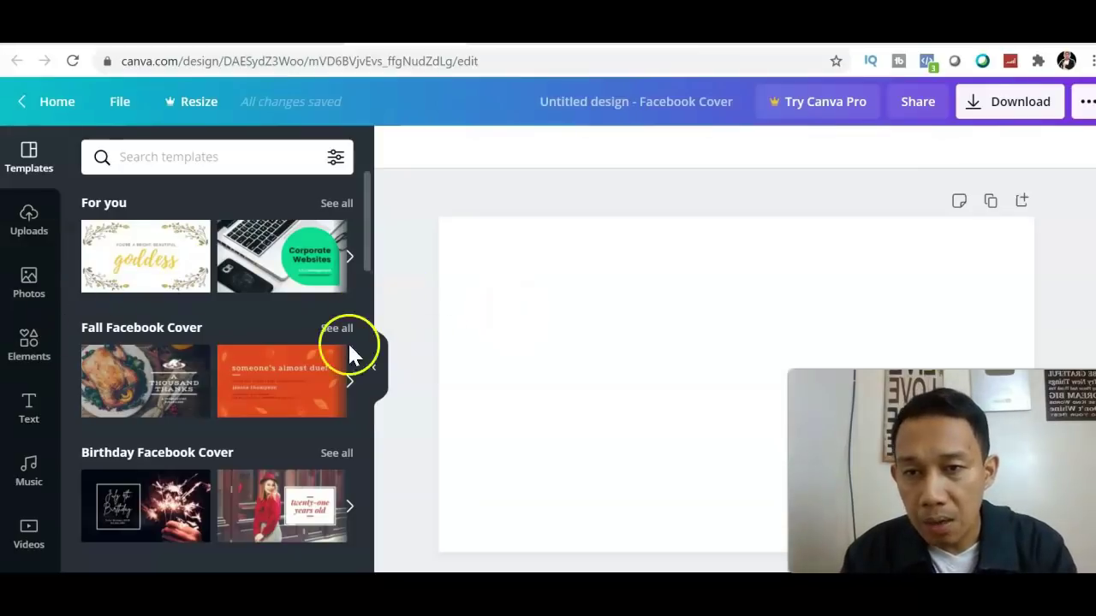
pyautogui.click(286, 503)
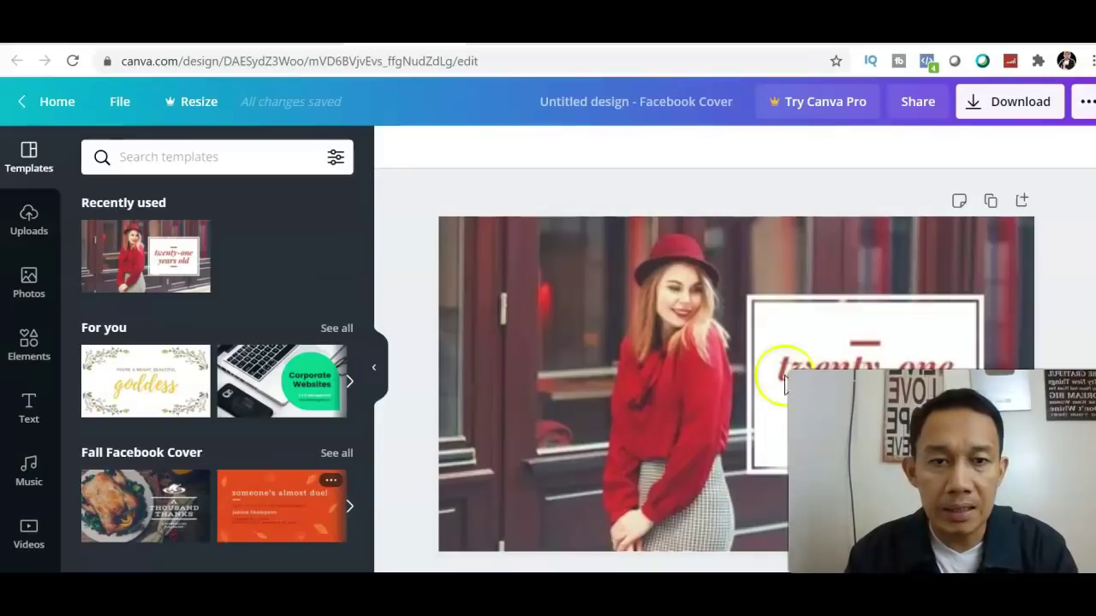
pyautogui.click(679, 406)
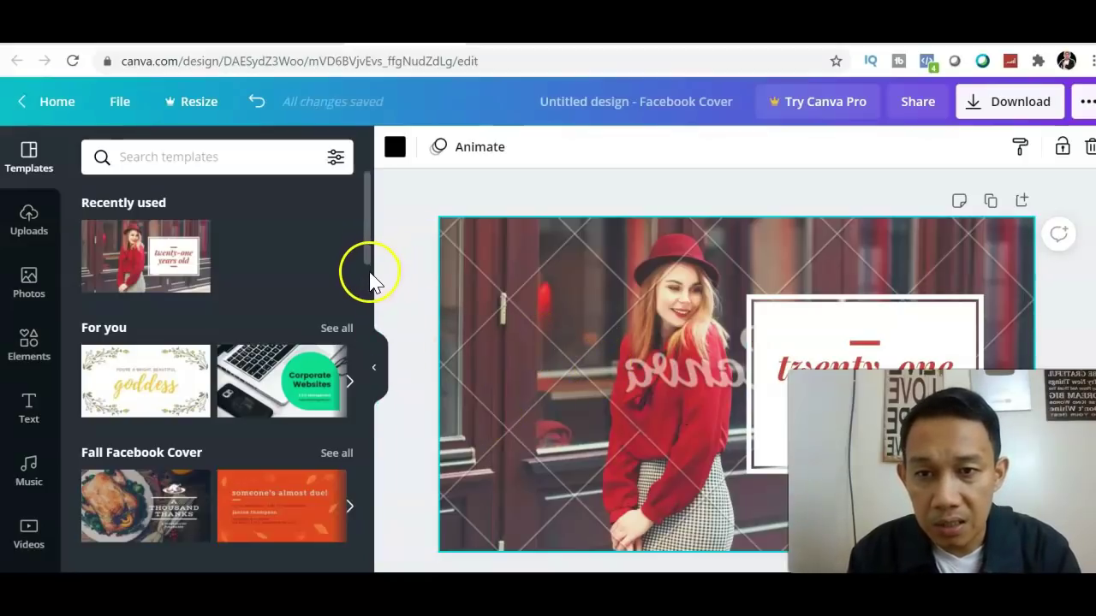
# - Apply the West Glide Salon beauty template to the cover and delete its hair-cutting photo
pyautogui.moveTo(370, 266); pyautogui.dragTo(363, 374)
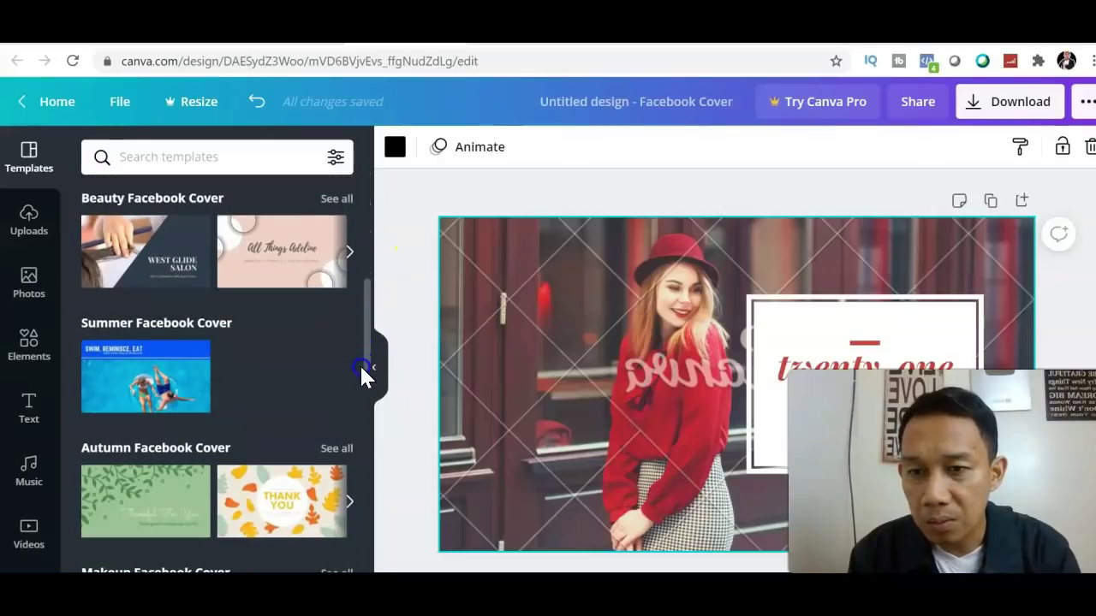
pyautogui.click(156, 278)
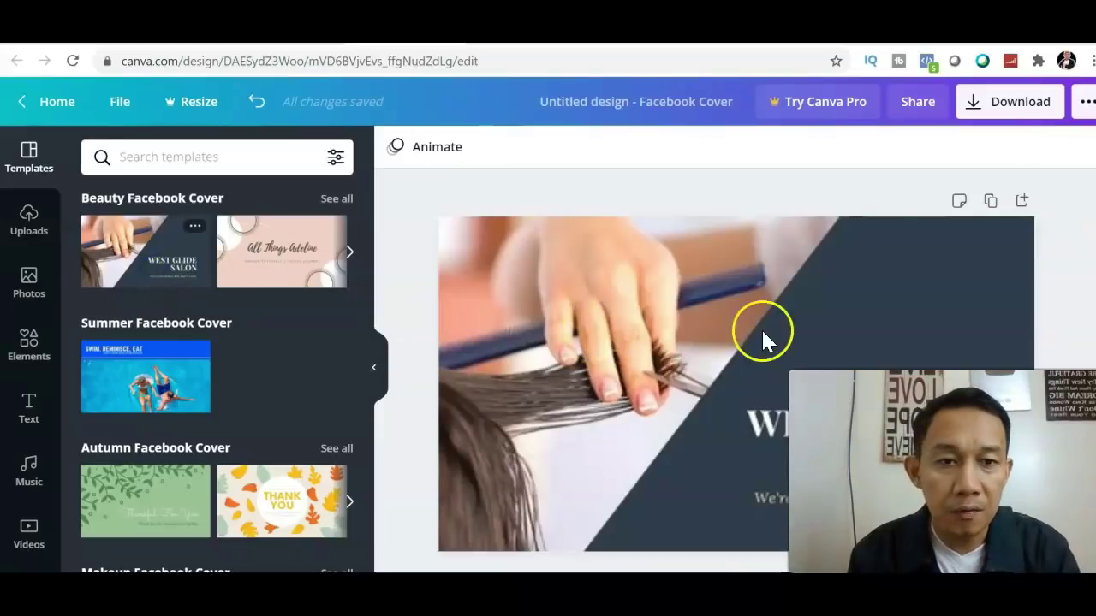
pyautogui.click(599, 308)
pyautogui.press('Delete')
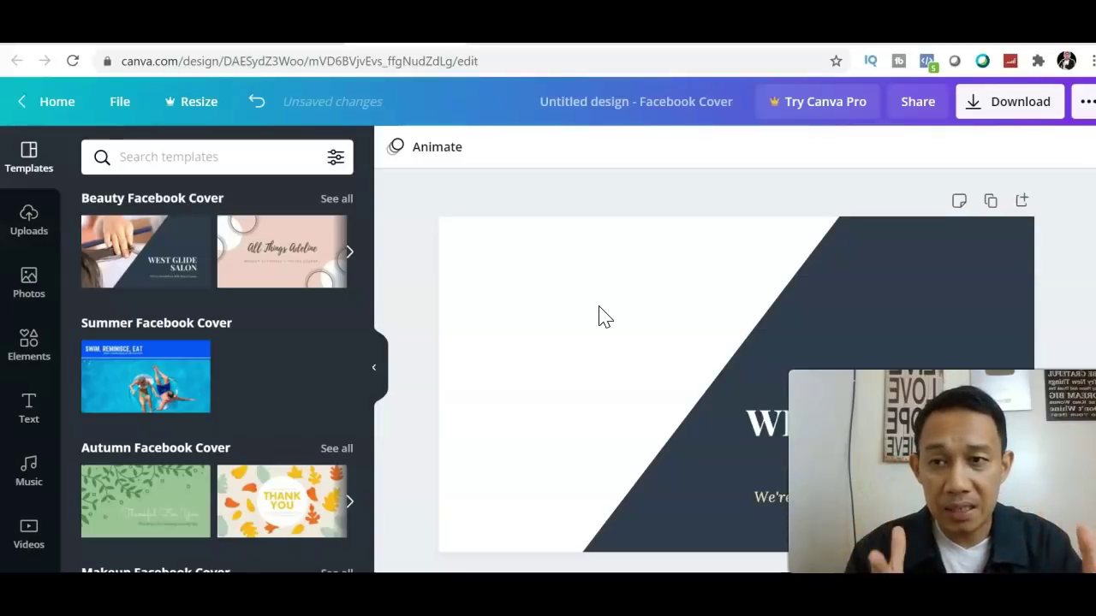
# - Search the templates for "SLIM BODY"
pyautogui.click(208, 157)
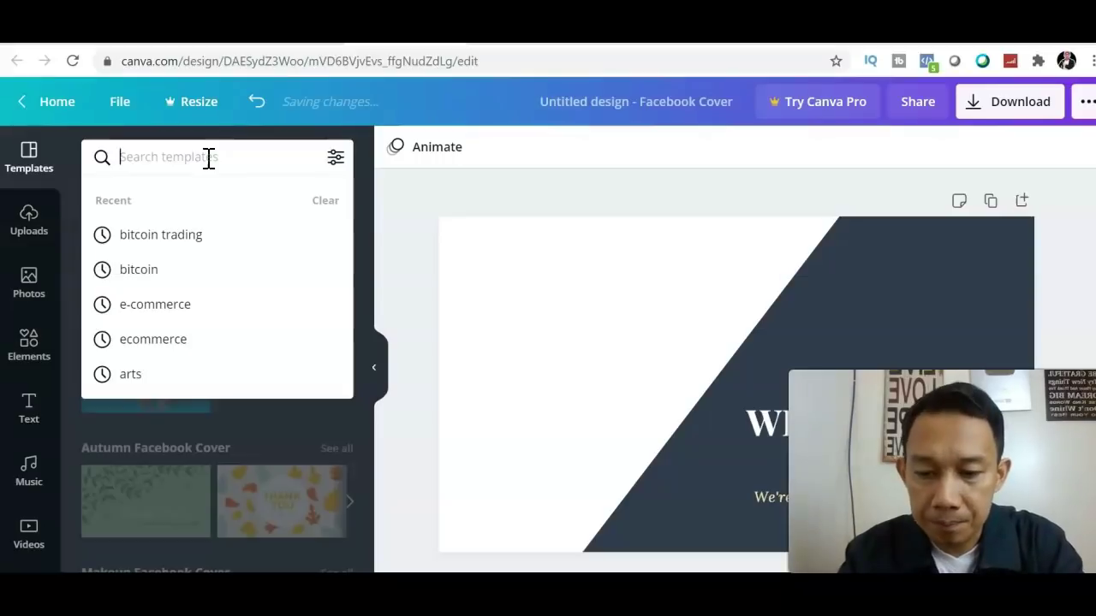
pyautogui.write('SLI')
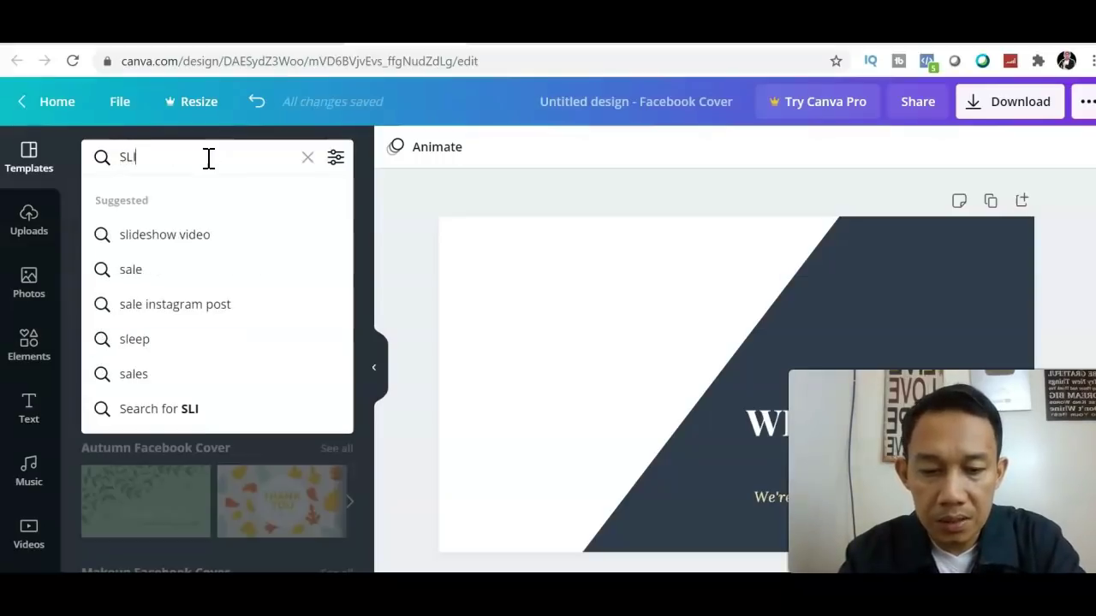
pyautogui.write('M BODU')
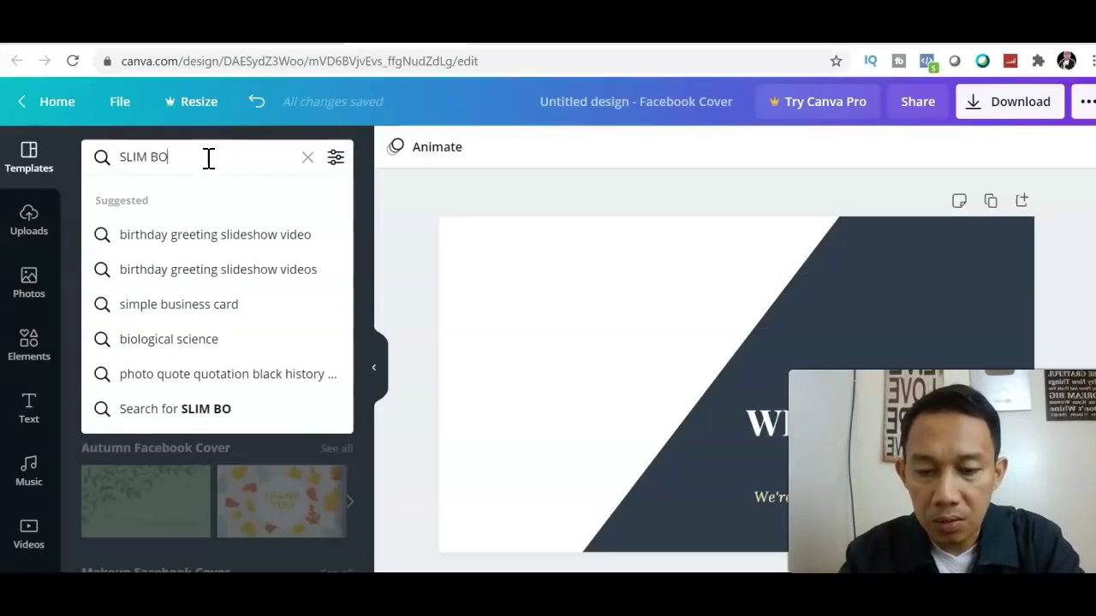
pyautogui.press('BackSpace')
pyautogui.write('Y')
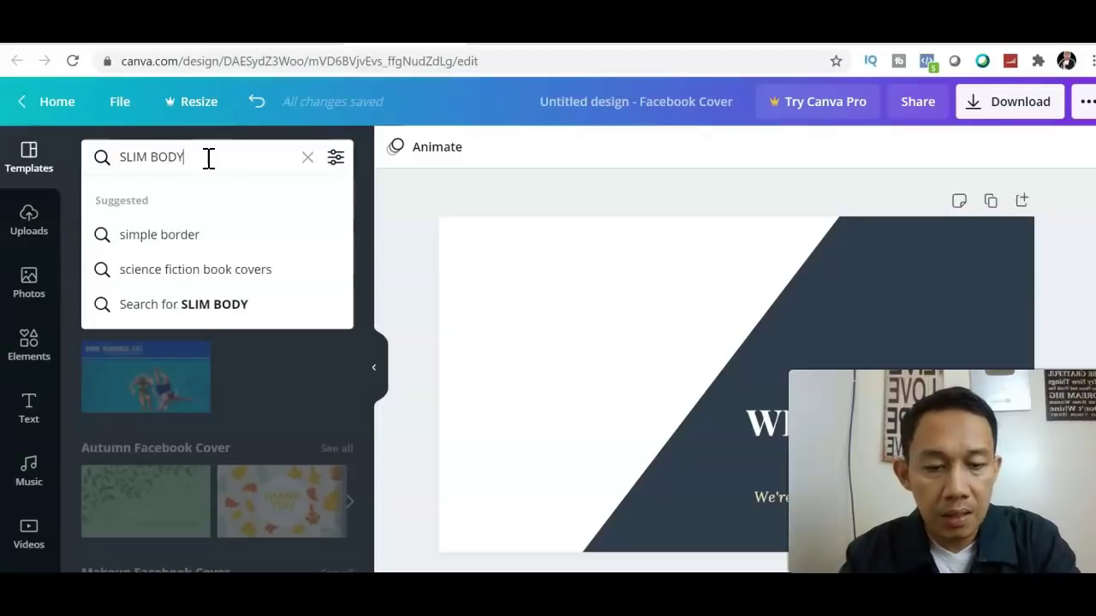
pyautogui.press('Return')
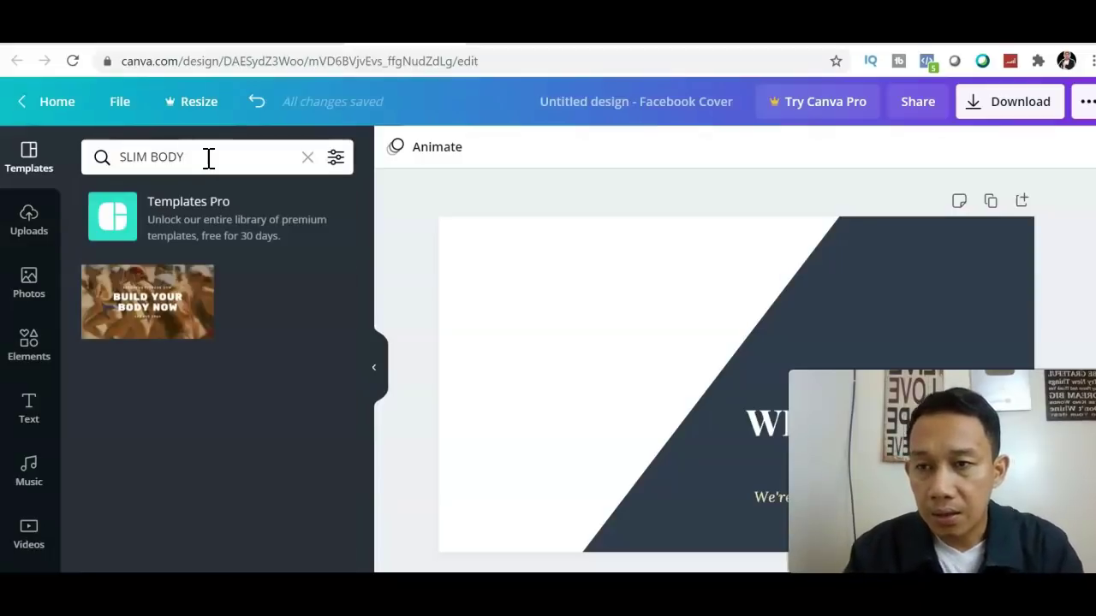
# - Search the photo library for "SLIM PHOTOS"
pyautogui.click(29, 291)
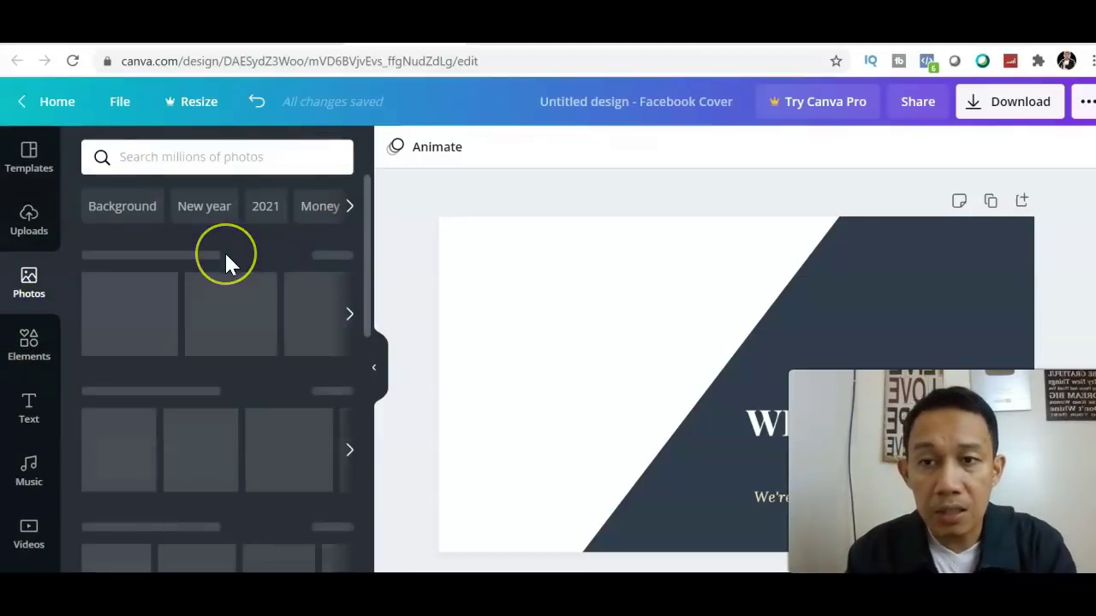
pyautogui.click(208, 156)
pyautogui.write('SL')
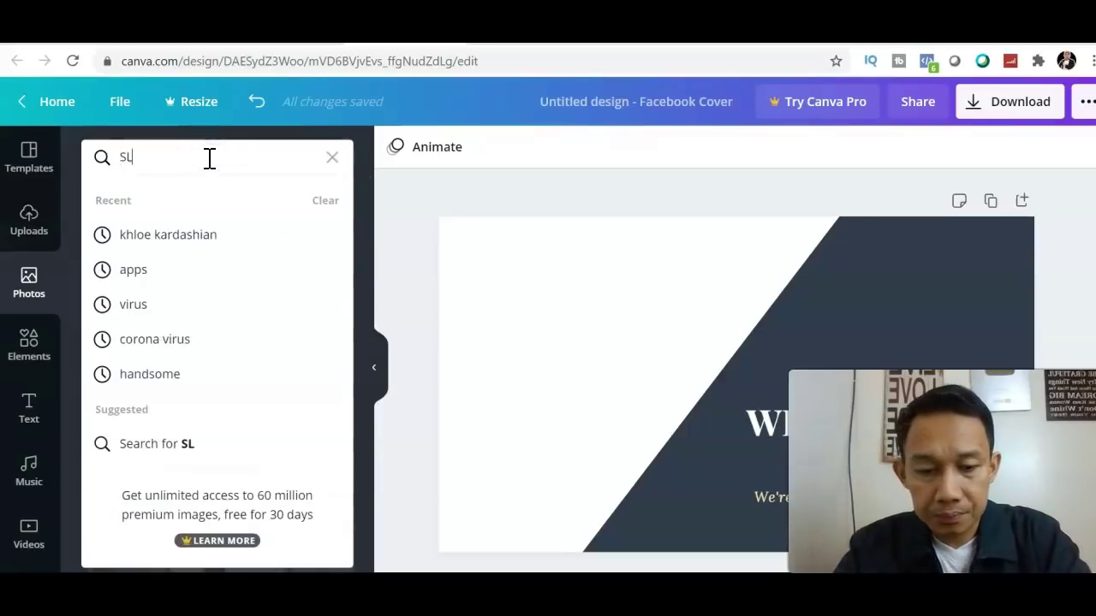
pyautogui.write('IM PHOTOS')
pyautogui.press('Return')
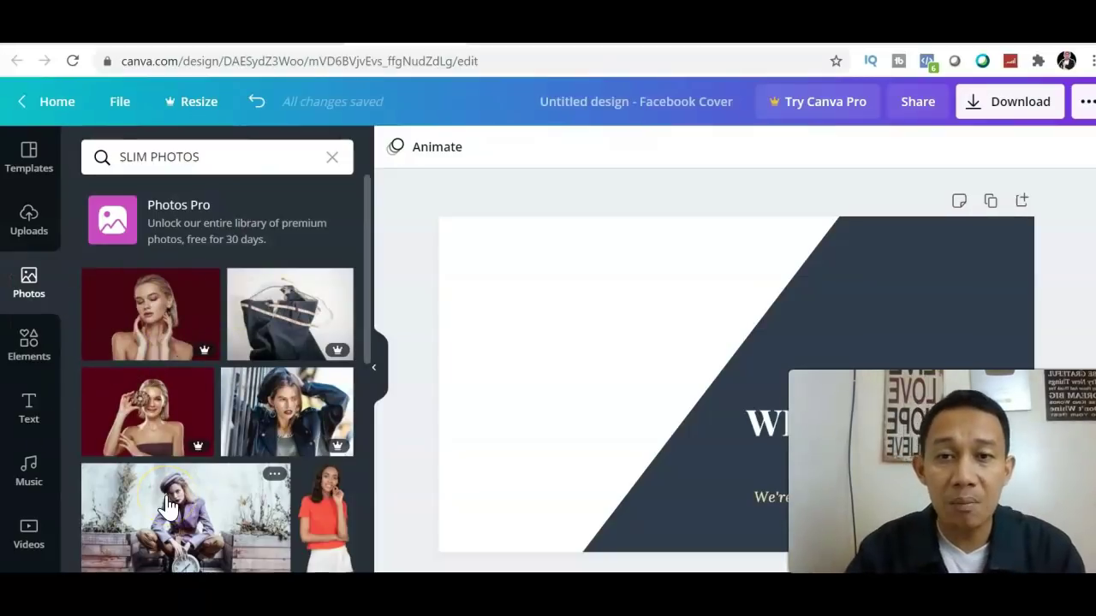
pyautogui.click(83, 500)
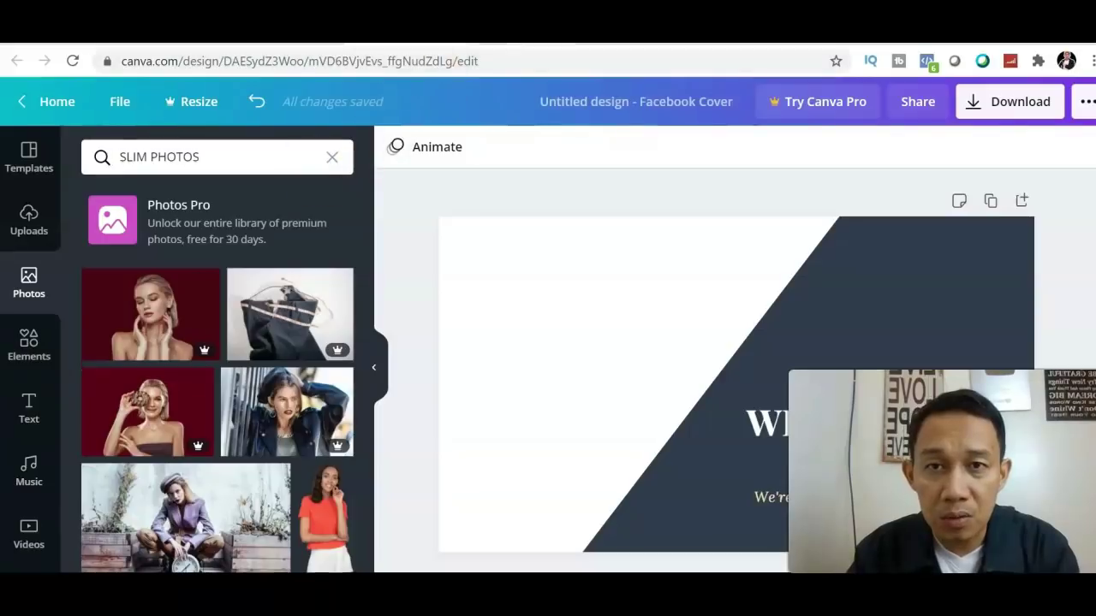
# - Switch to the Pixabay website and search its free images for "SLIM BODY"
pyautogui.click(493, 43)
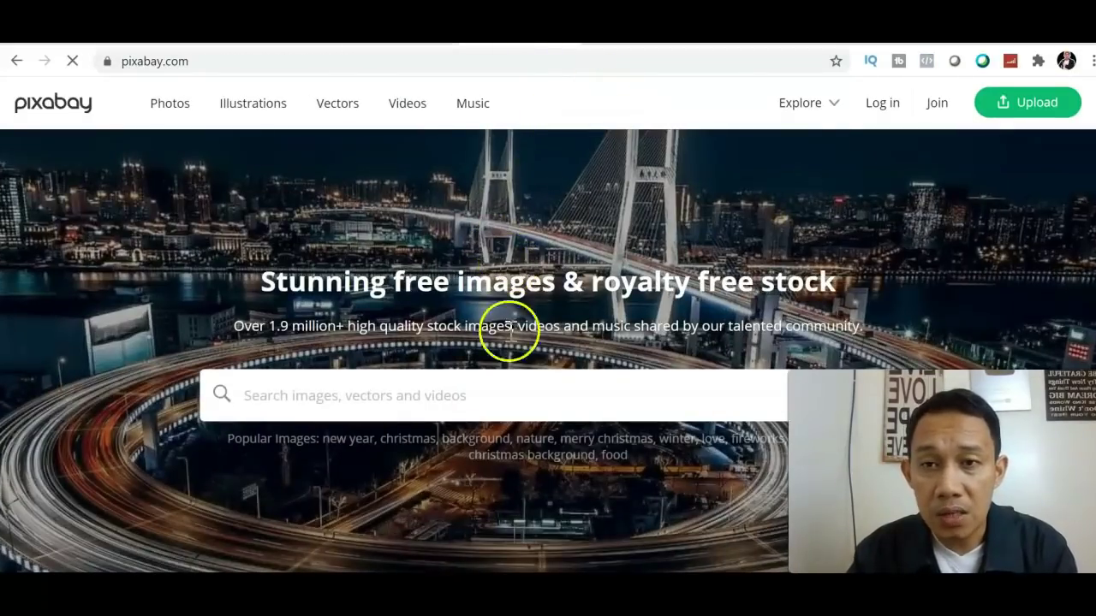
pyautogui.click(375, 409)
pyautogui.write('s')
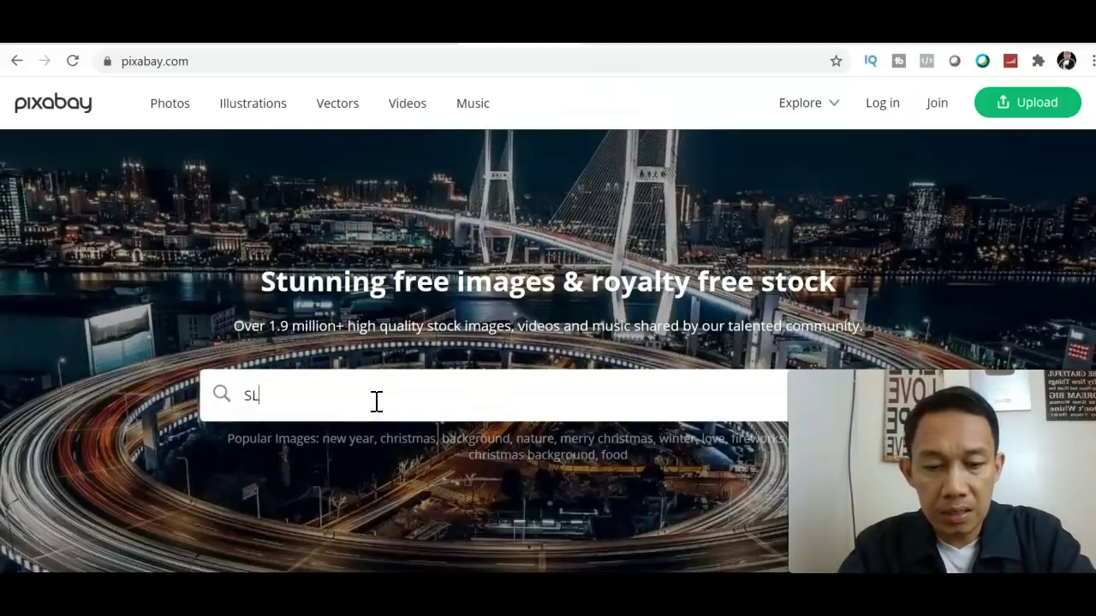
pyautogui.write('LIM BODY')
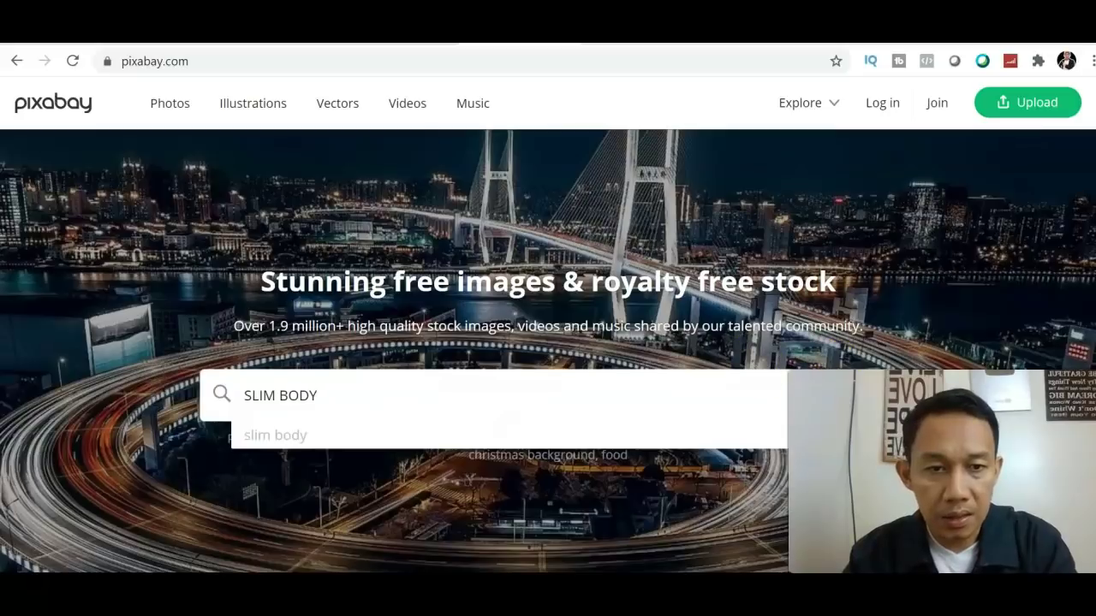
pyautogui.click(800, 102)
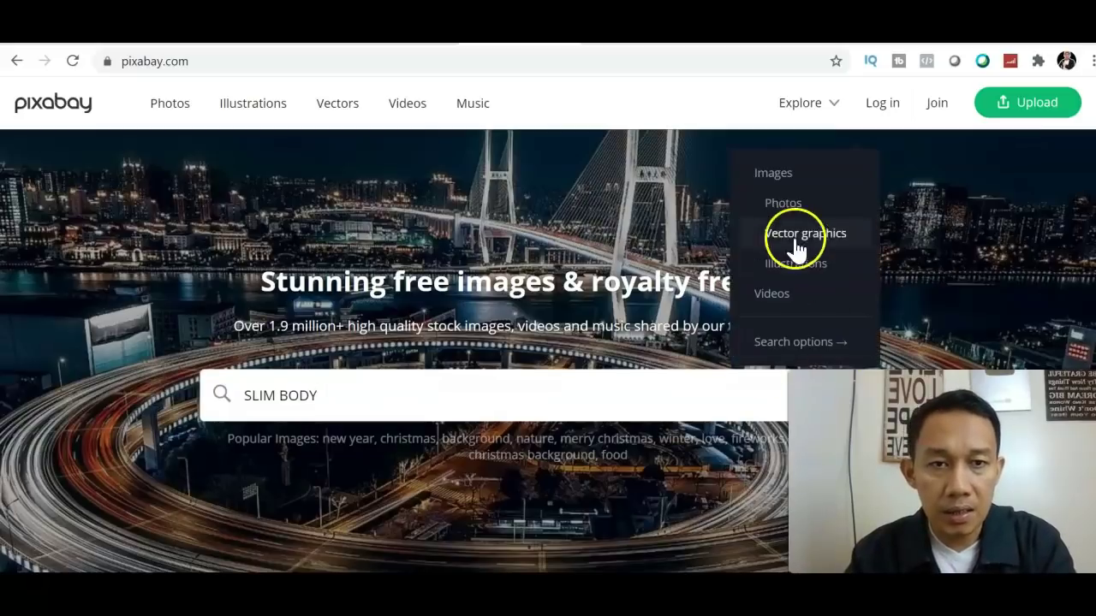
pyautogui.click(511, 403)
pyautogui.click(218, 396)
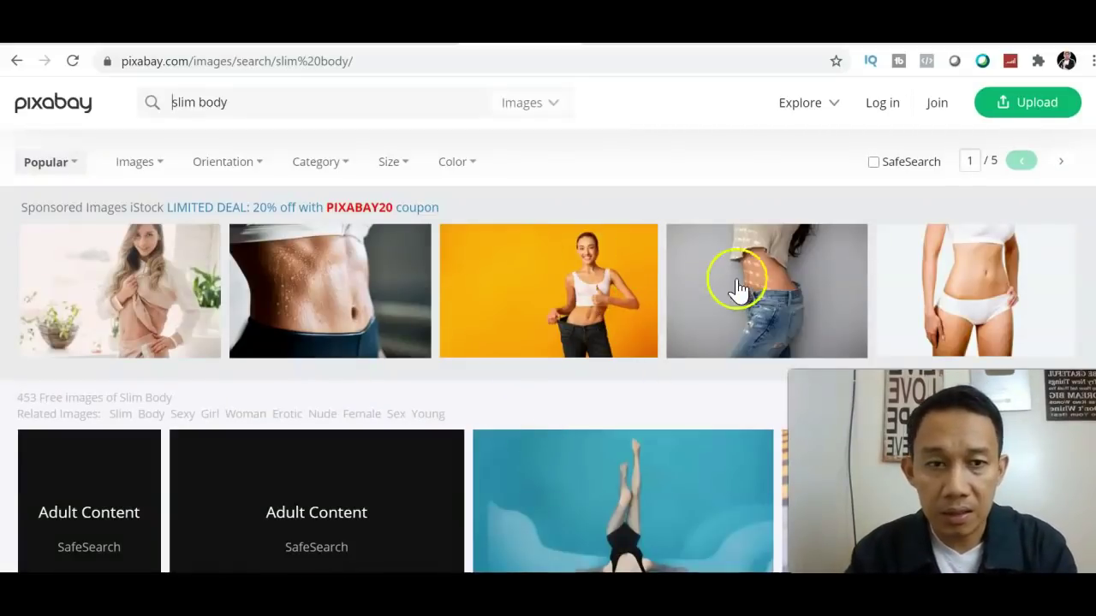
# - Look at a sponsored stock photo, return to the results and open the free photo of the woman in a pink sports top
pyautogui.click(931, 290)
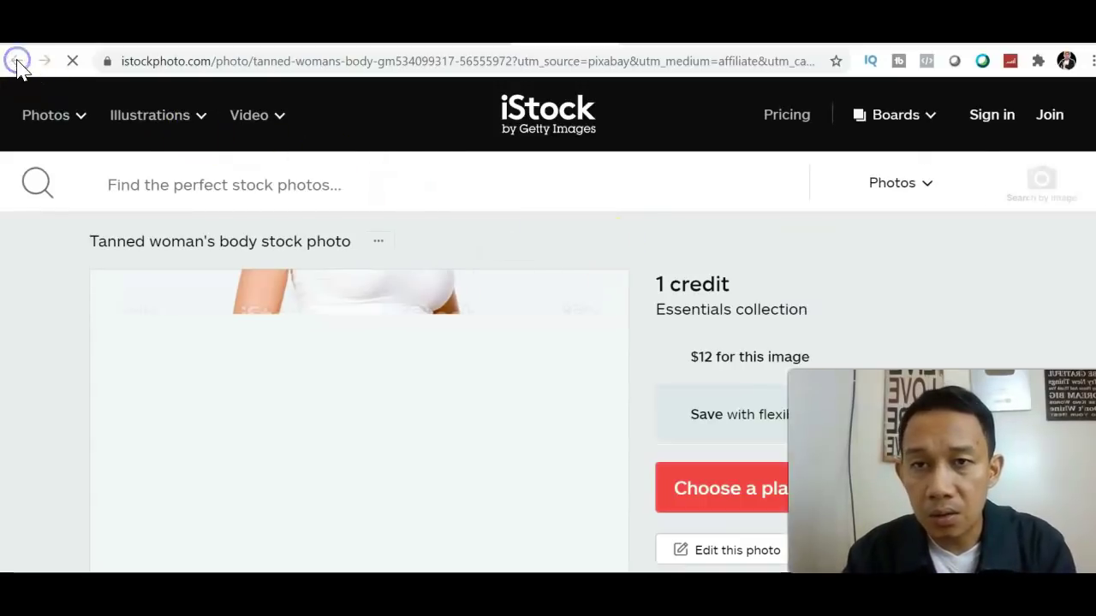
pyautogui.hotkey('alt', 'Left')
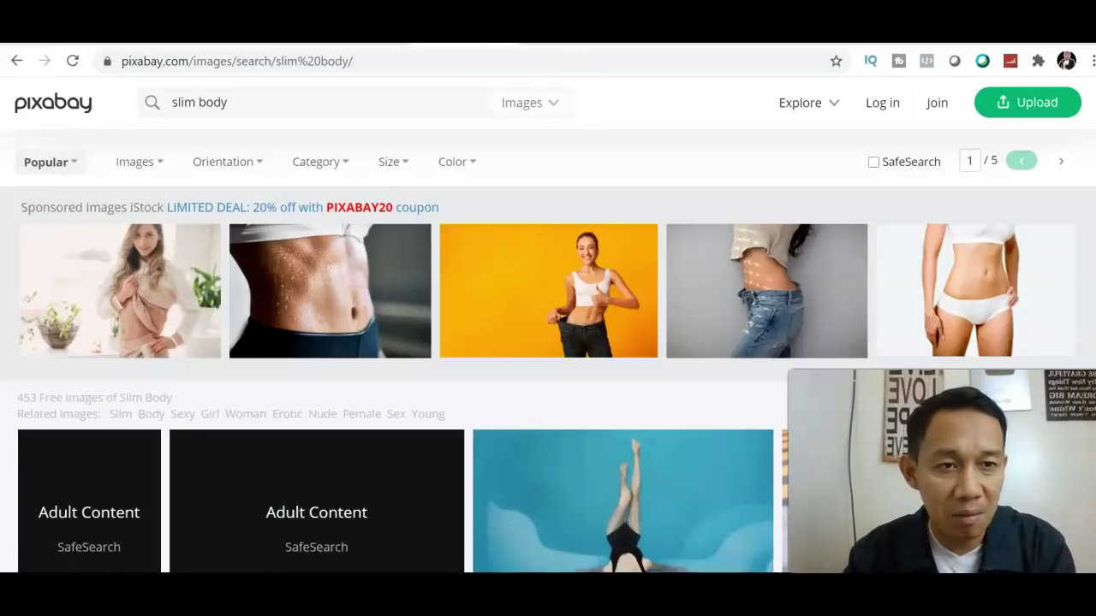
pyautogui.scroll(-4, 548, 317)
pyautogui.click(893, 215)
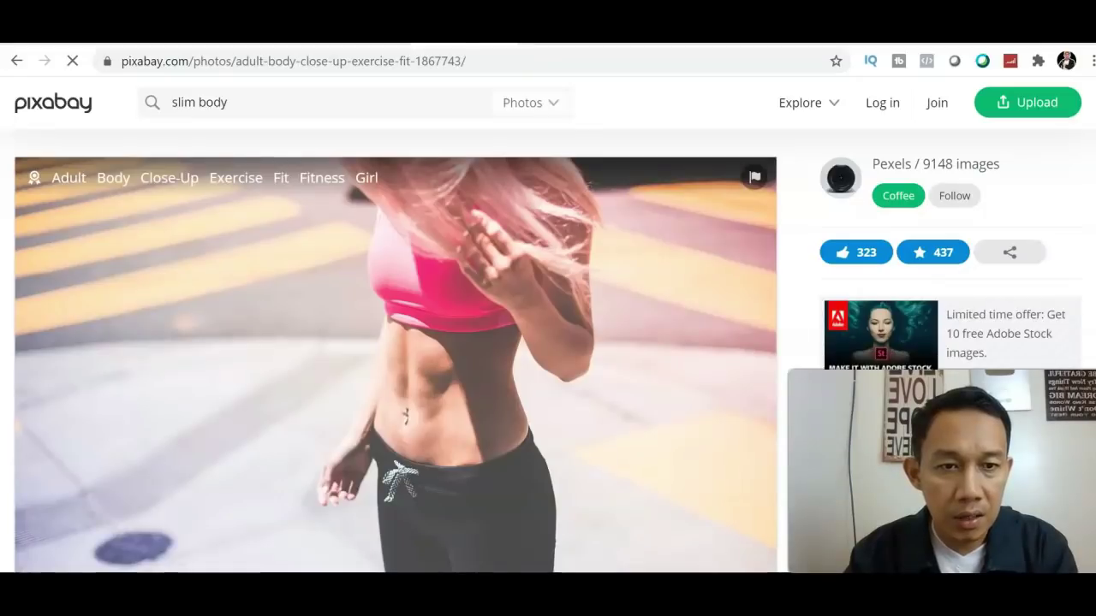
# - Download the fitness photo as a 1280×853 JPG, completing the captcha check
pyautogui.click(873, 372)
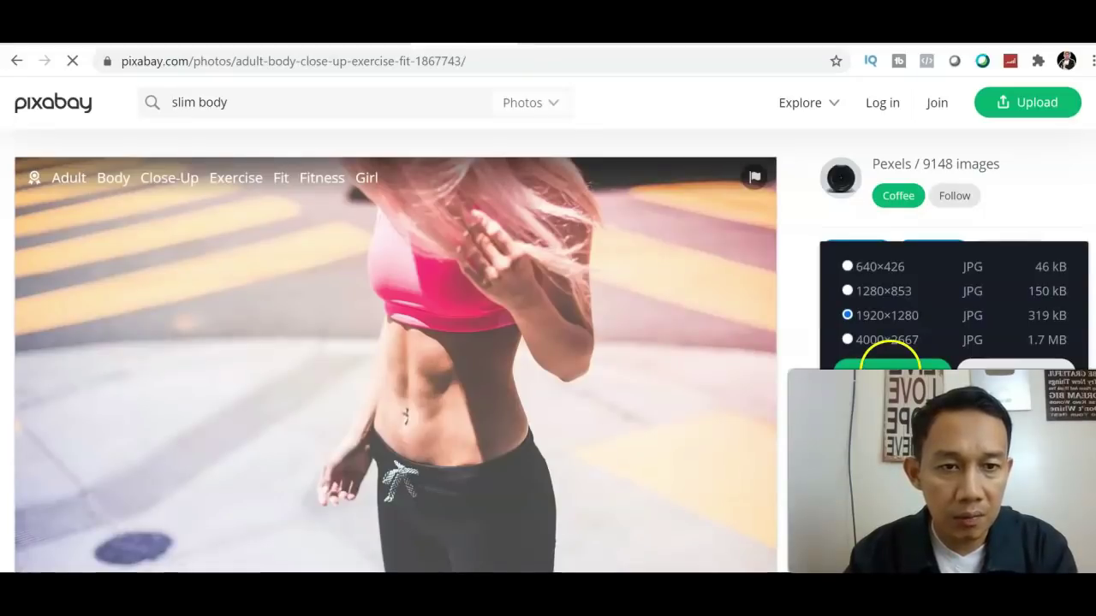
pyautogui.click(848, 291)
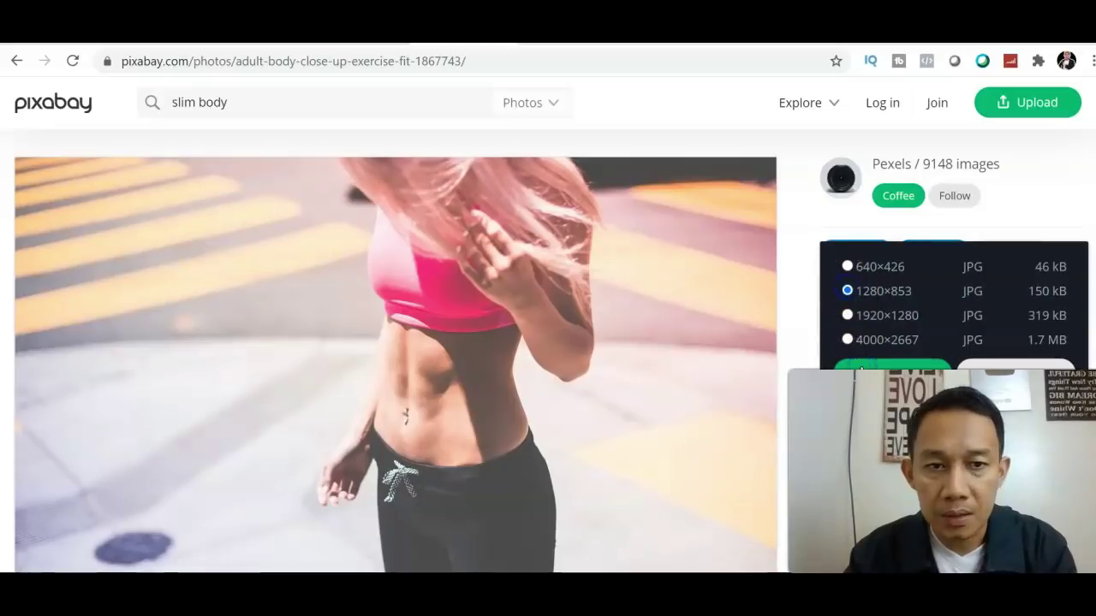
pyautogui.click(861, 370)
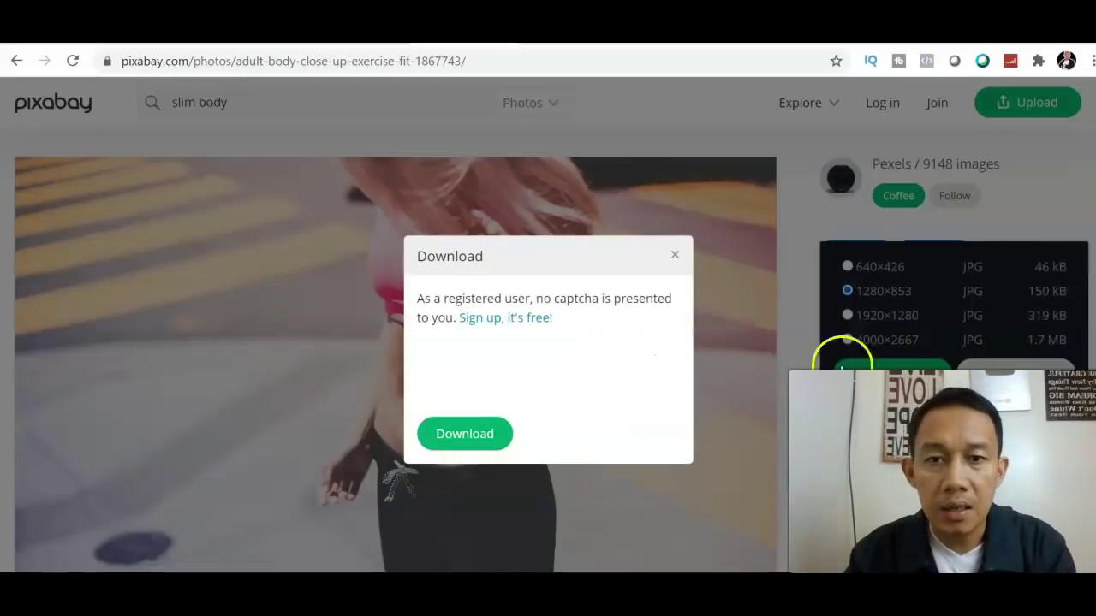
pyautogui.click(441, 369)
pyautogui.click(452, 434)
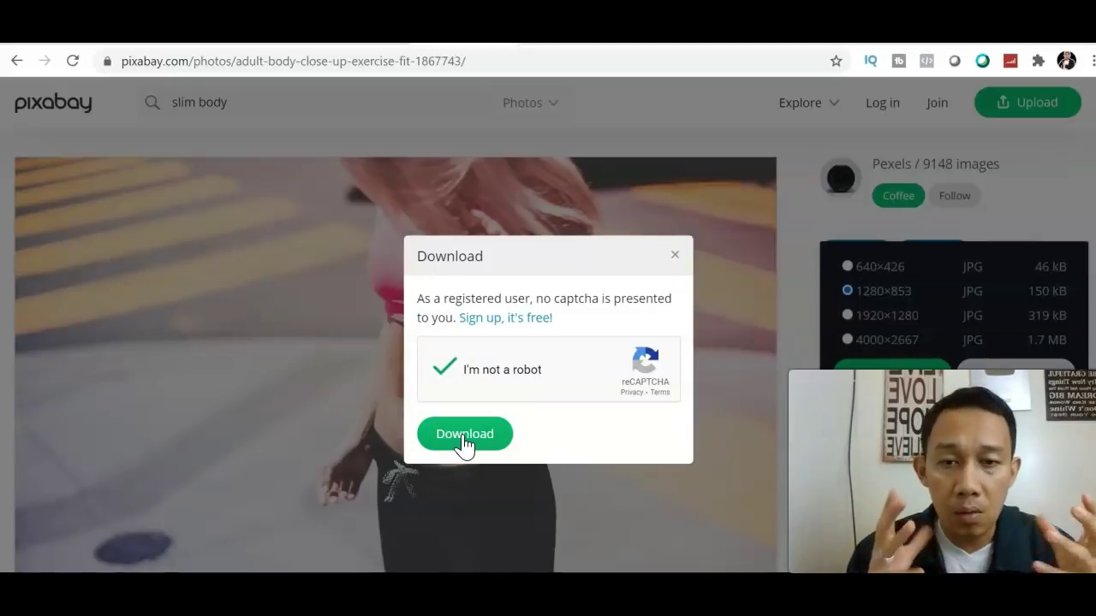
pyautogui.click(463, 437)
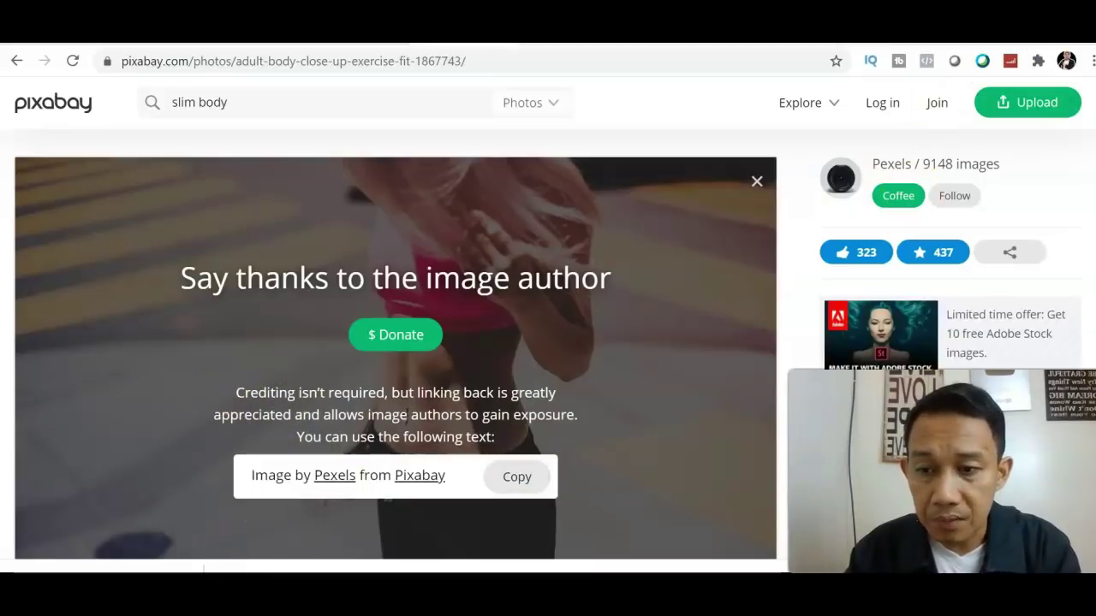
# - Switch to the ClickBank website and open its account sign-up page
pyautogui.click(54, 485)
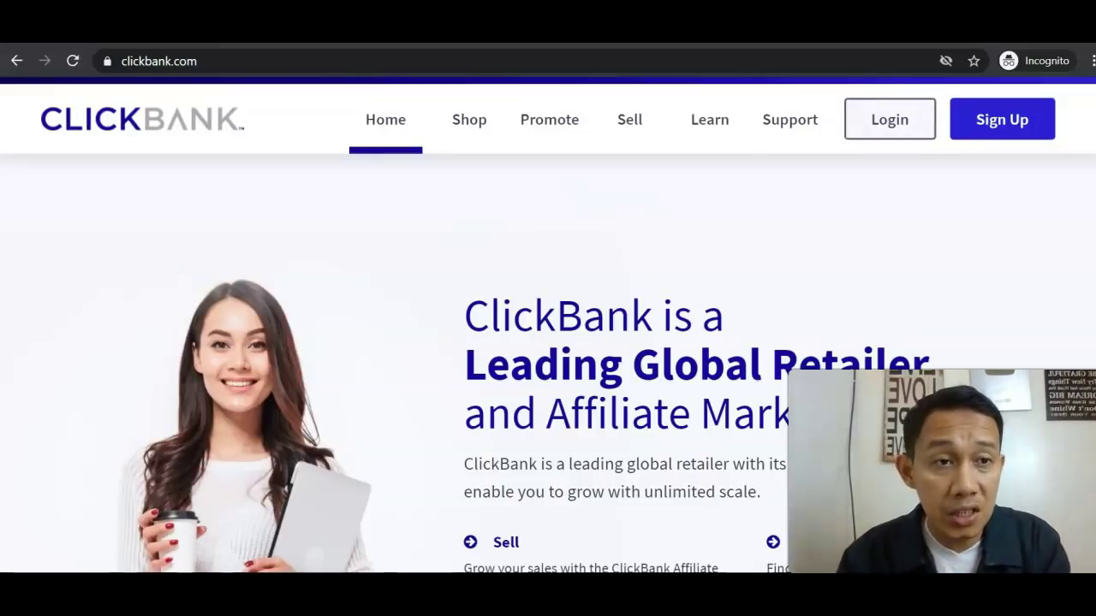
pyautogui.scroll(-1, 889, 119)
pyautogui.scroll(-2, 599, 343)
pyautogui.scroll(2, 1056, 147)
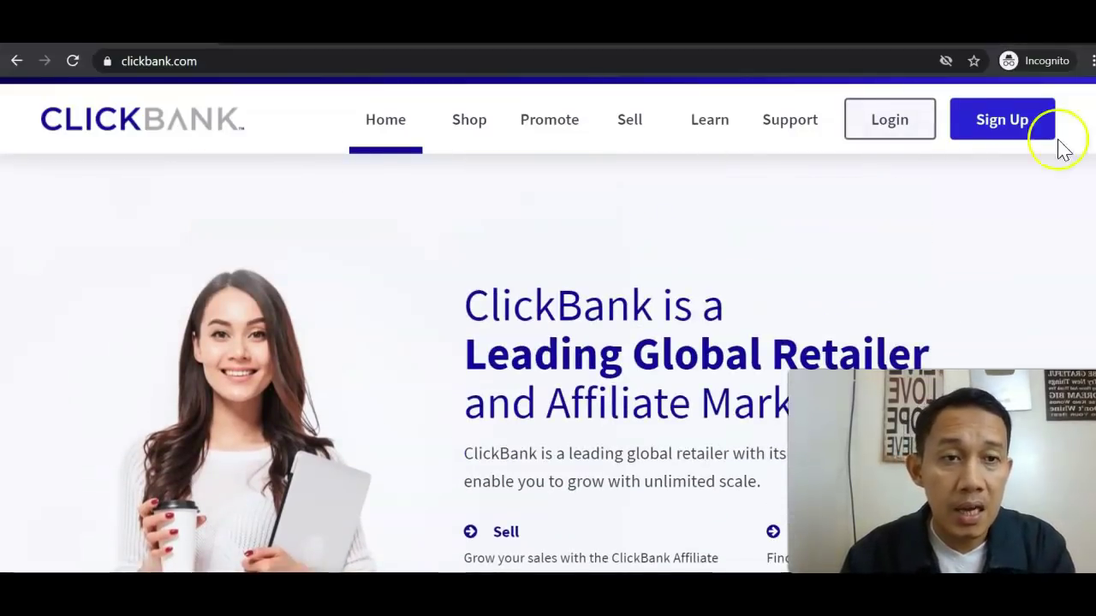
pyautogui.click(985, 141)
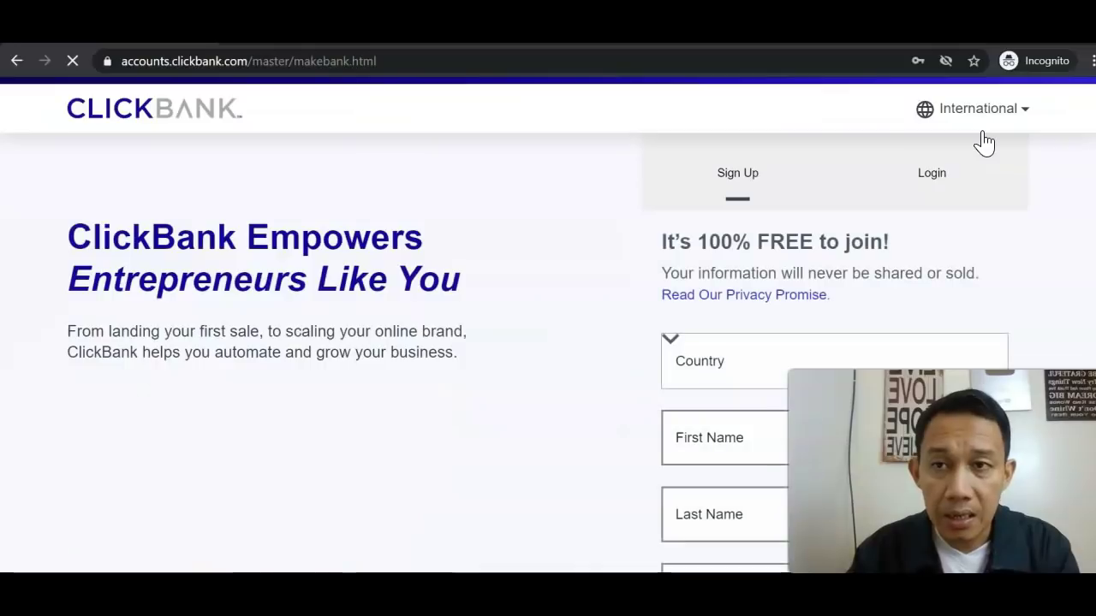
# - Set the country to Philippines in the ClickBank sign-up form
pyautogui.scroll(-4, 1085, 152)
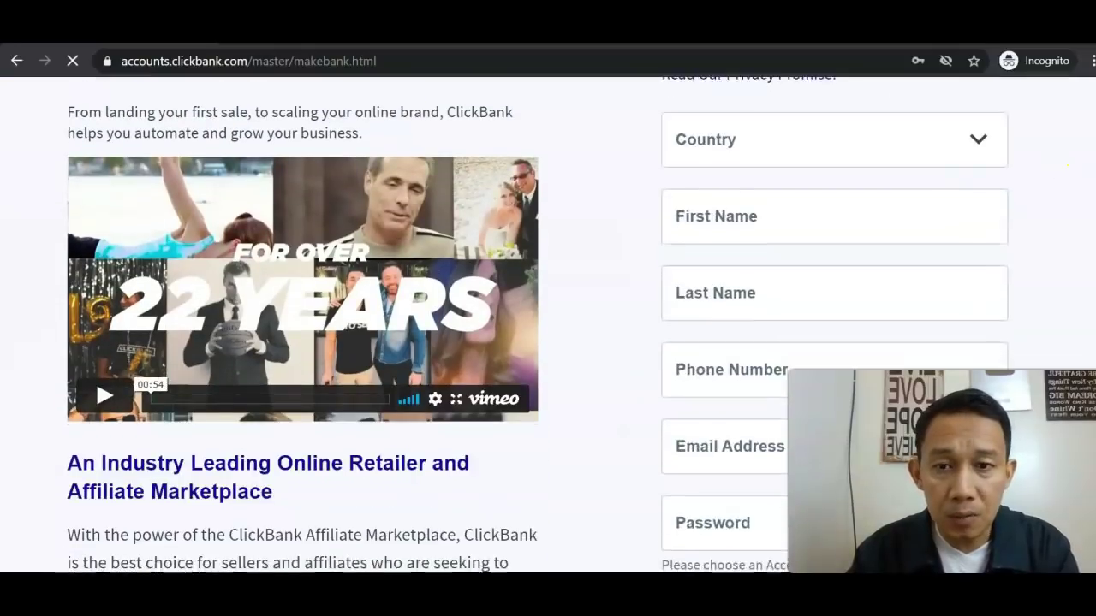
pyautogui.scroll(5, 1085, 153)
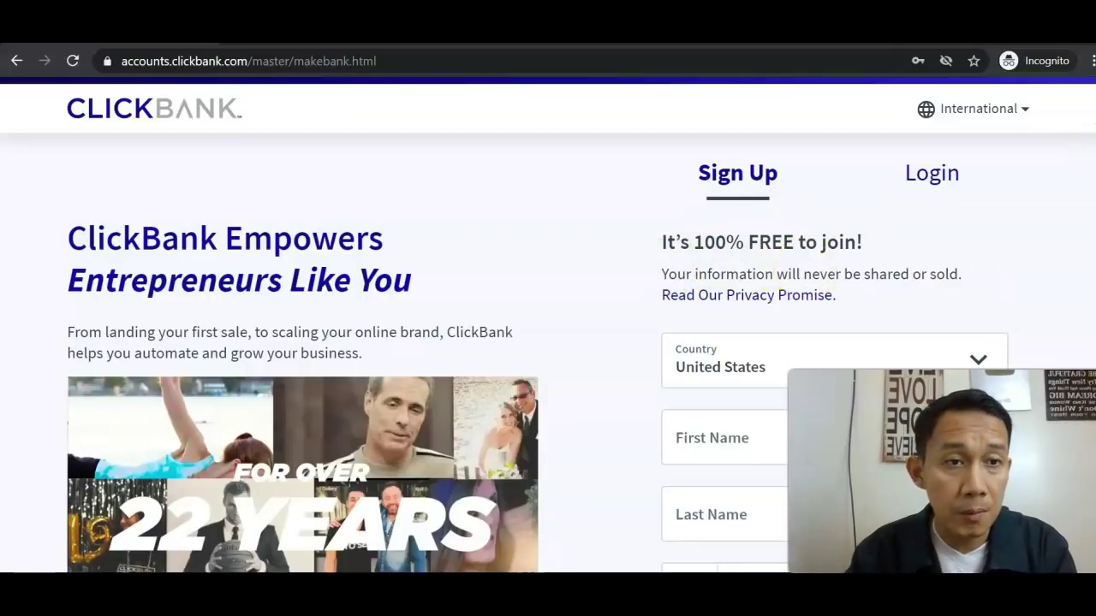
pyautogui.scroll(-2, 1036, 289)
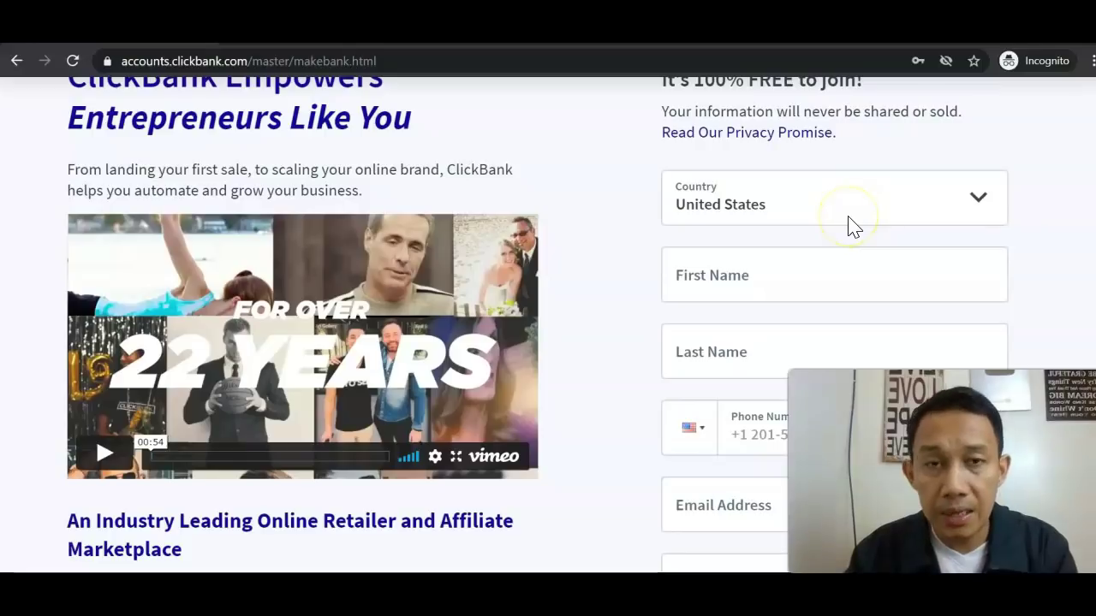
pyautogui.click(849, 224)
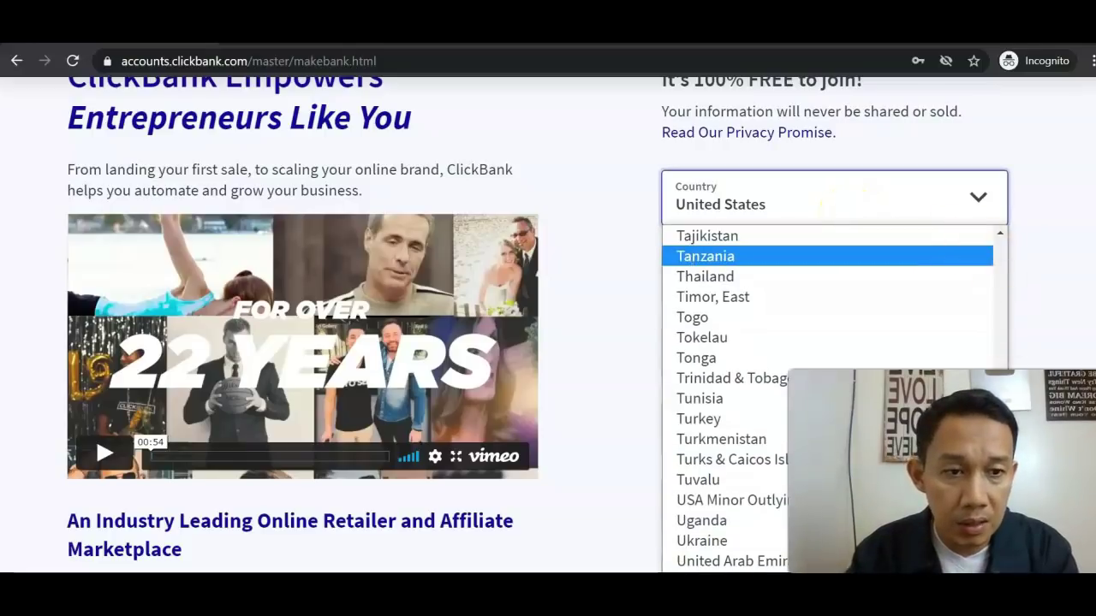
pyautogui.click(1000, 234)
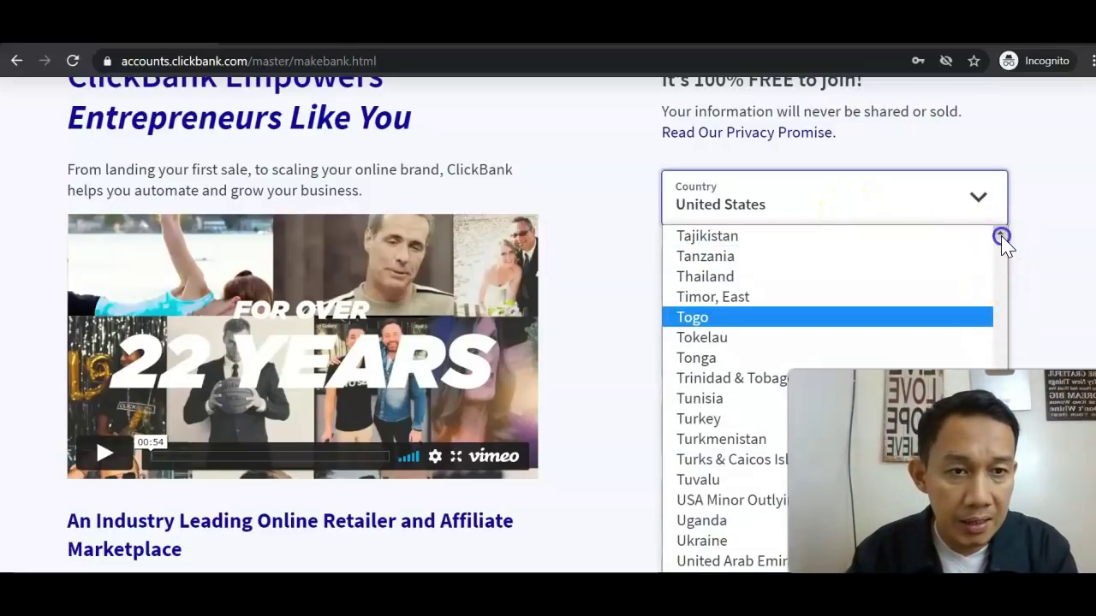
pyautogui.moveTo(1000, 236); pyautogui.dragTo(1001, 236)
pyautogui.click(762, 548)
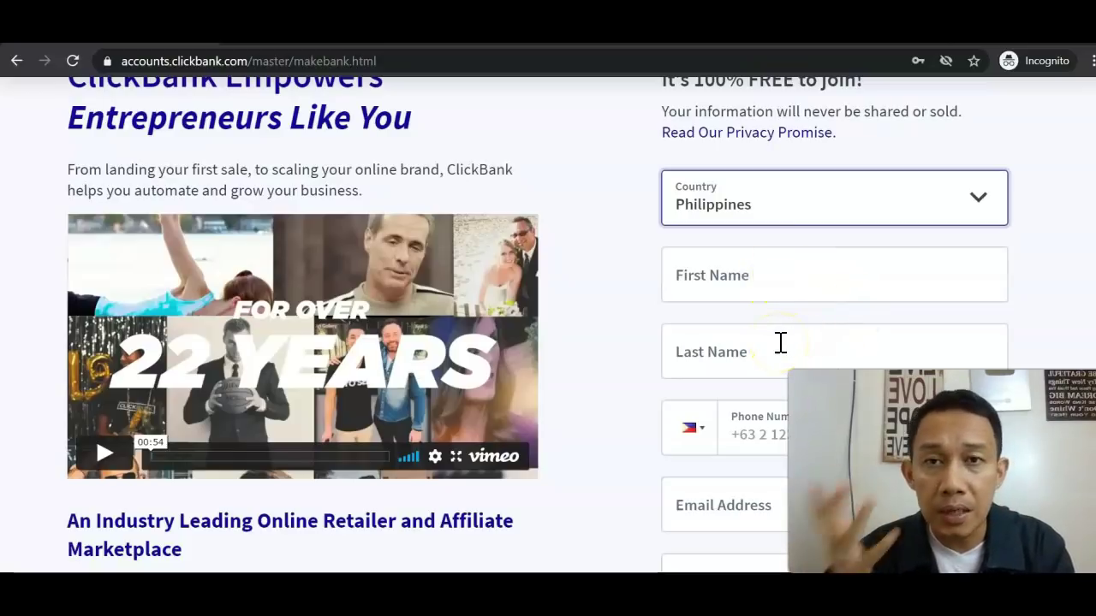
# - Review the remaining sign-up fields, the password requirements and the terms agreement of the ClickBank form
pyautogui.scroll(-2, 1052, 294)
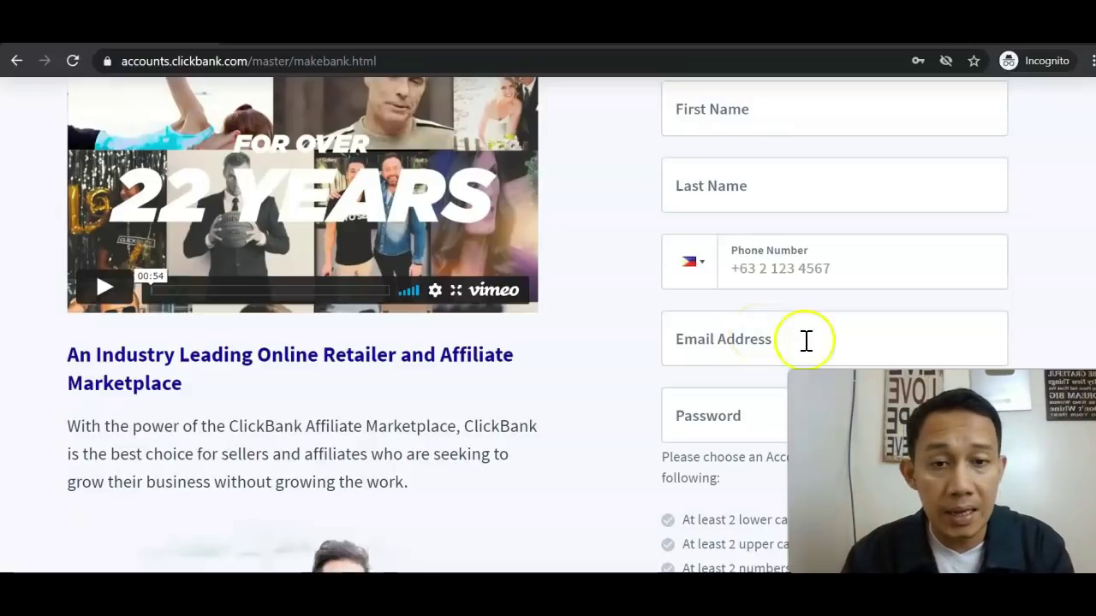
pyautogui.scroll(-2, 1083, 318)
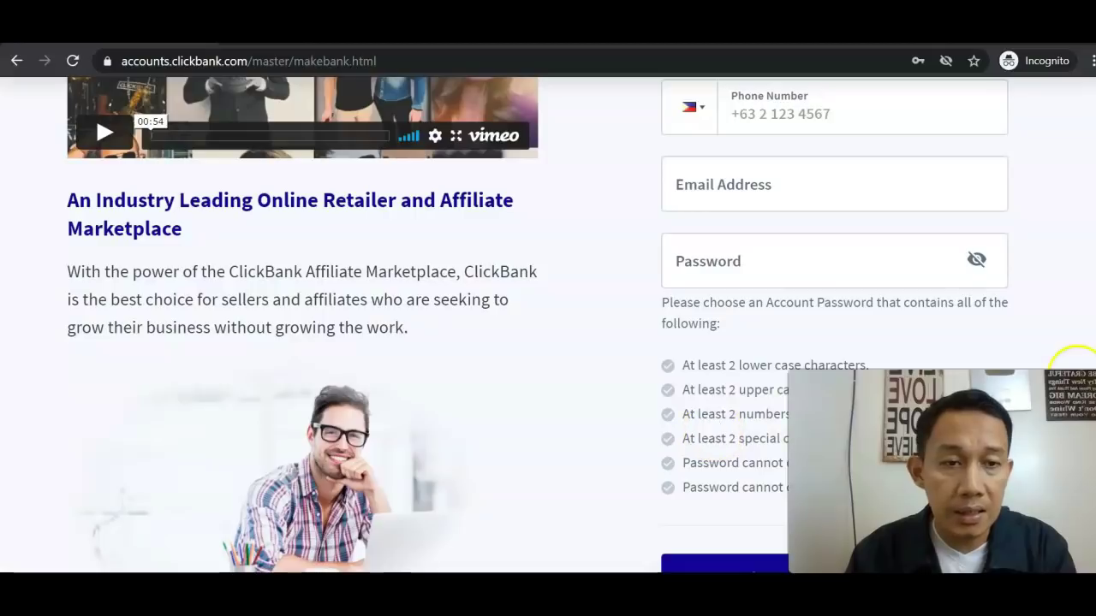
pyautogui.scroll(-2, 537, 324)
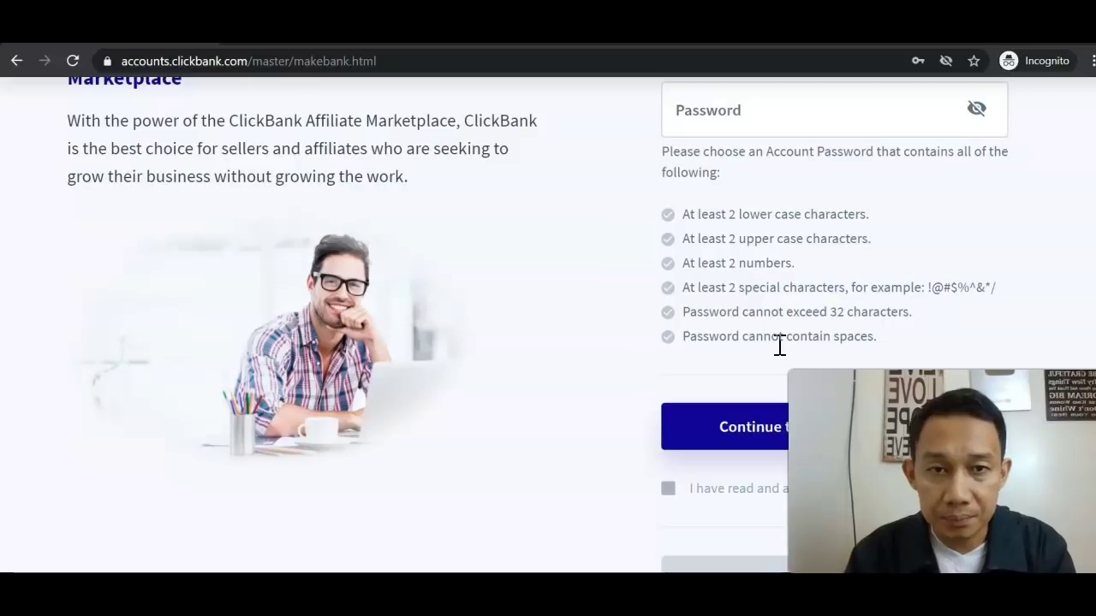
pyautogui.click(665, 490)
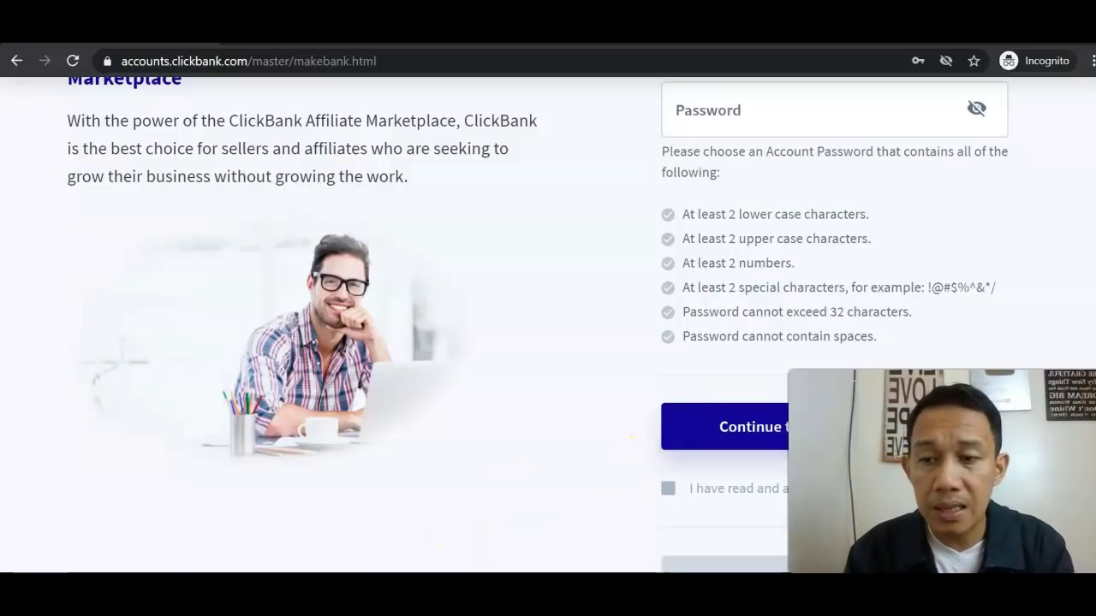
# - Switch to the signed-in ClickBank account and open the Health & Fitness category of its affiliate Marketplace
pyautogui.hotkey('alt', 'Tab')
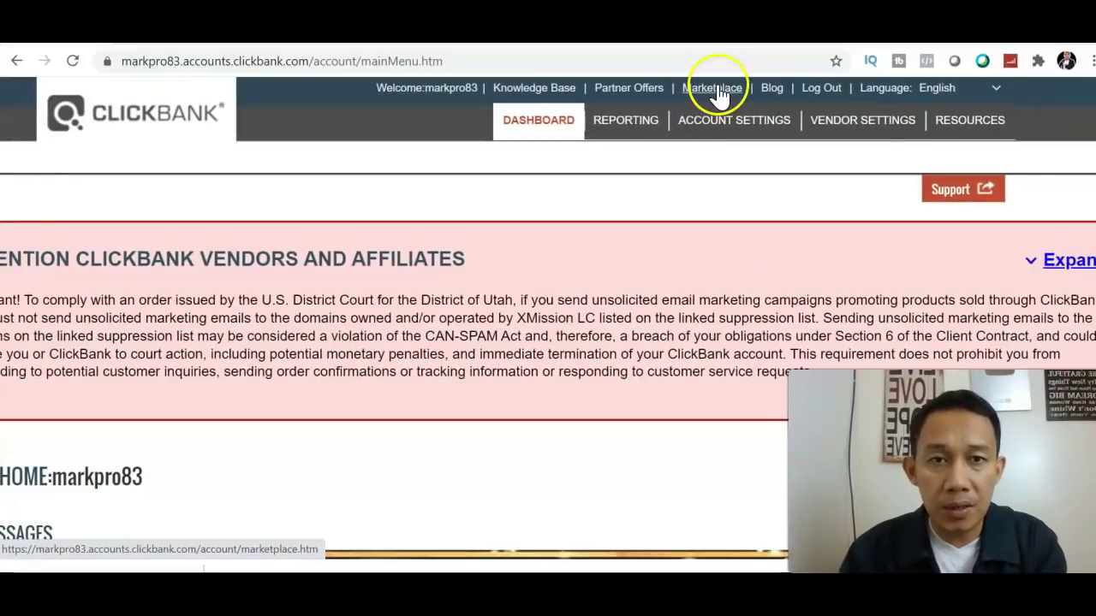
pyautogui.click(717, 91)
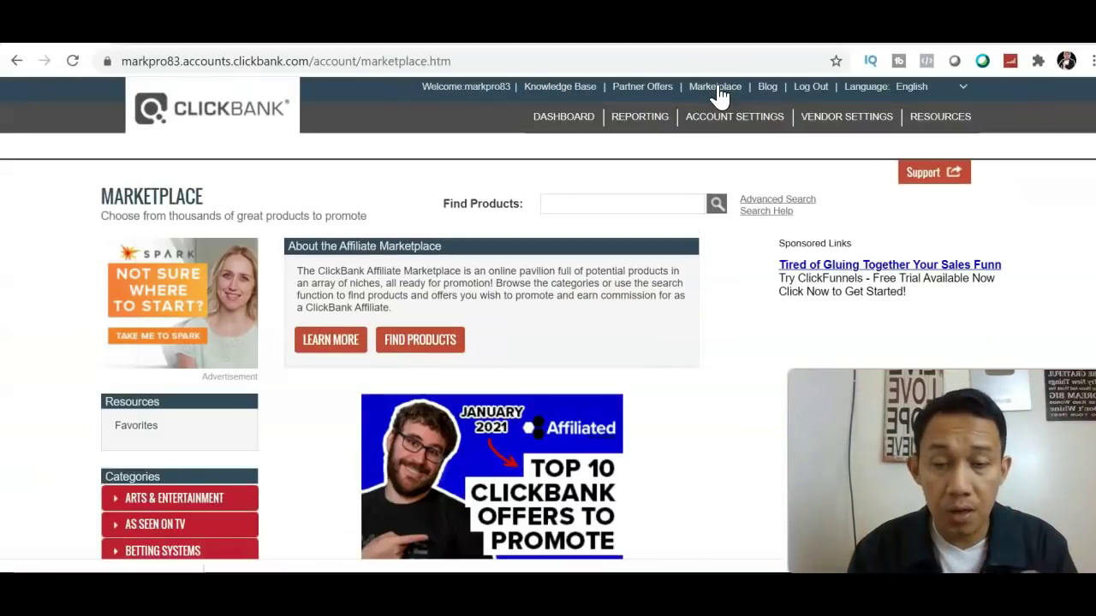
pyautogui.scroll(-2, 548, 318)
pyautogui.scroll(2, 548, 318)
pyautogui.scroll(-1, 548, 319)
pyautogui.scroll(-2, 548, 319)
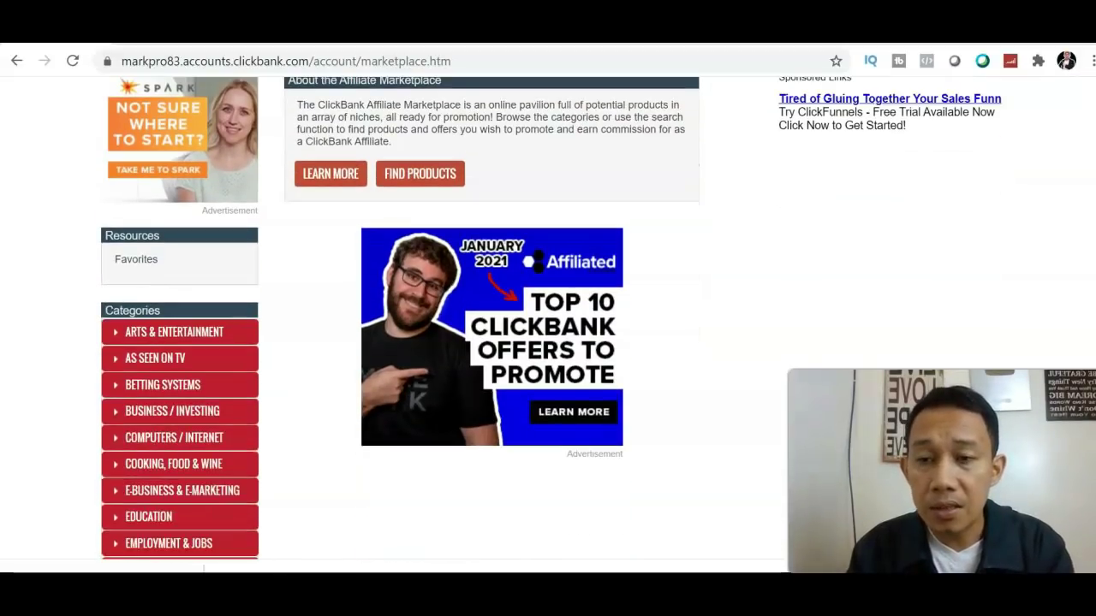
pyautogui.scroll(2, 548, 319)
pyautogui.scroll(-2, 548, 319)
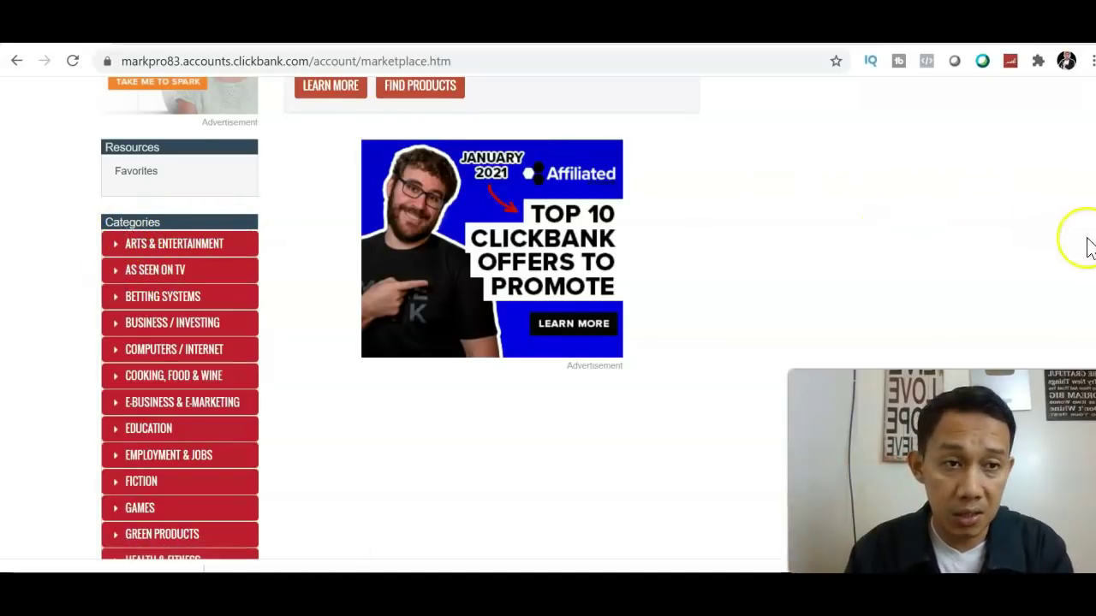
pyautogui.scroll(-2, 401, 318)
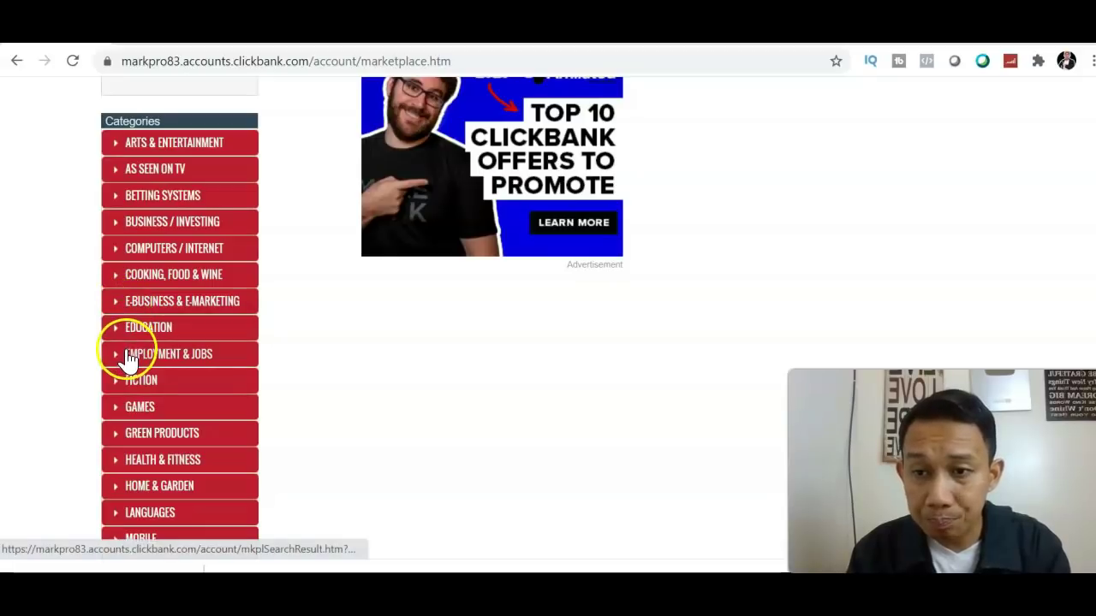
pyautogui.click(148, 463)
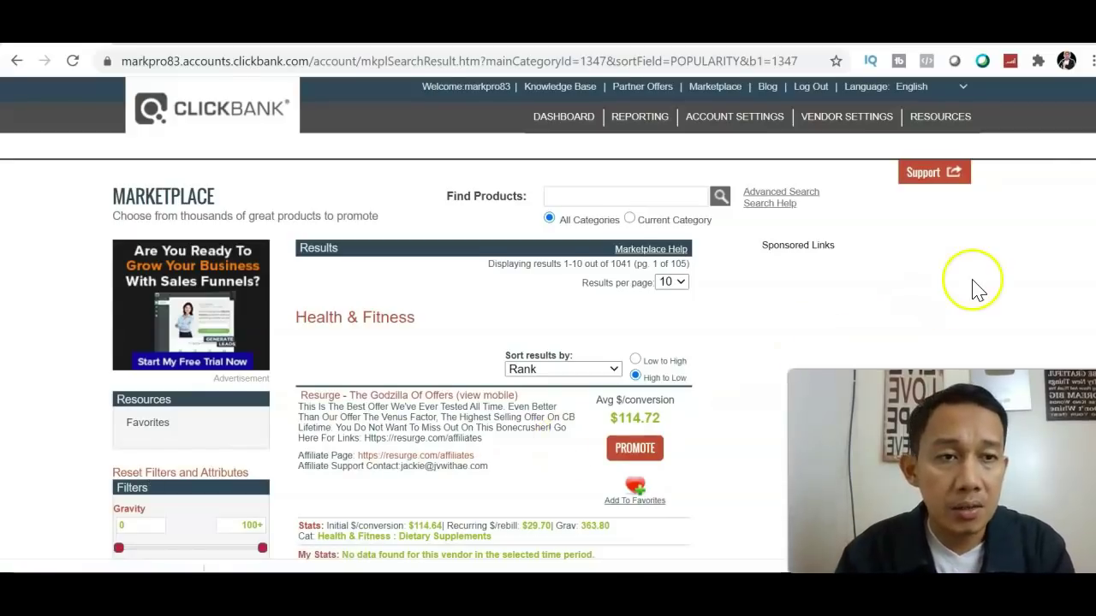
# - Look through the Health & Fitness offers, comparing their average earnings per conversion and gravity stats
pyautogui.scroll(-4, 1087, 146)
pyautogui.moveTo(1092, 145); pyautogui.dragTo(1092, 52)
pyautogui.scroll(-5, 548, 343)
pyautogui.scroll(6, 548, 342)
pyautogui.scroll(-1, 547, 343)
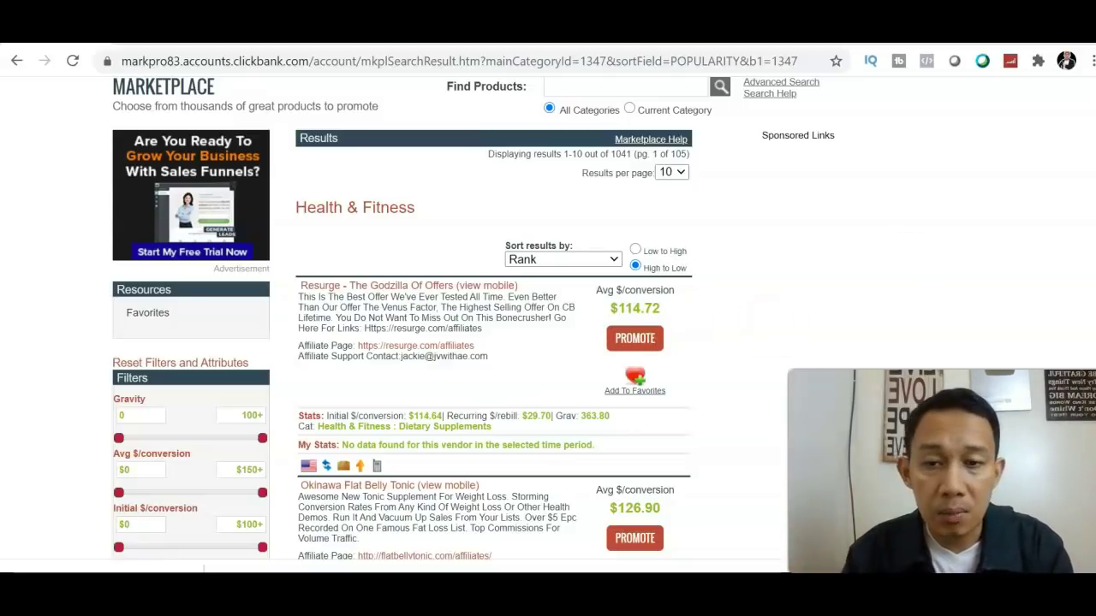
pyautogui.scroll(-2, 473, 318)
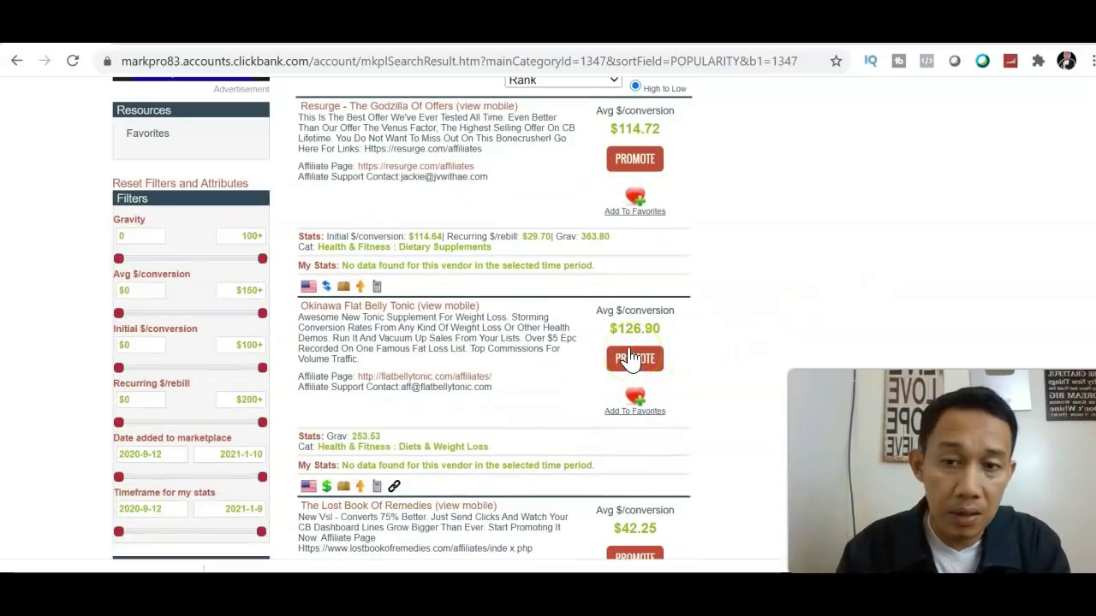
pyautogui.scroll(-1, 493, 319)
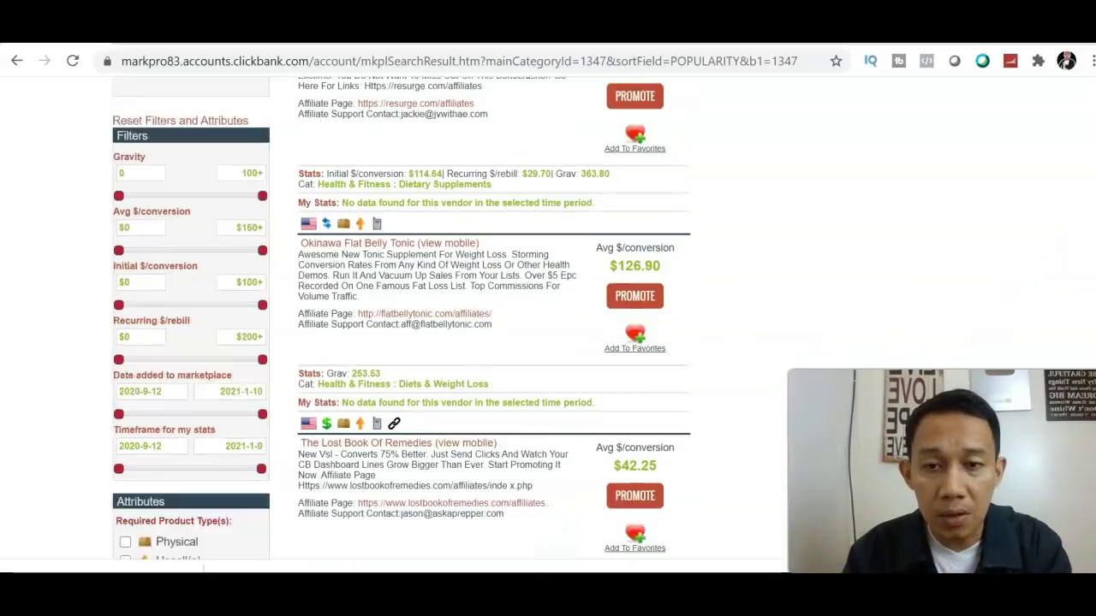
pyautogui.scroll(-2, 493, 319)
pyautogui.scroll(-1, 402, 319)
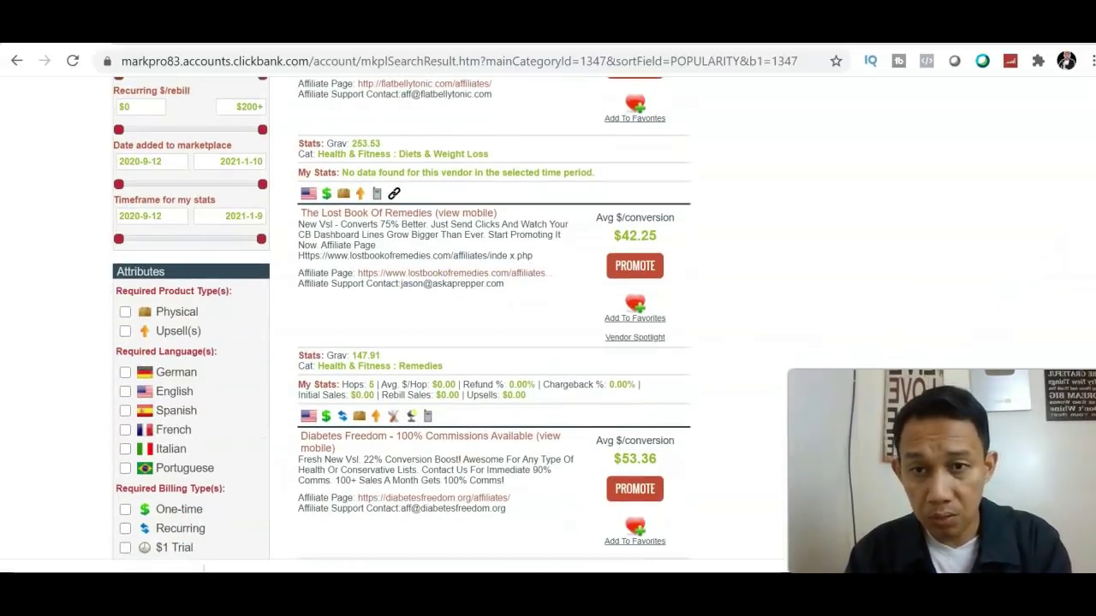
pyautogui.scroll(-1, 493, 318)
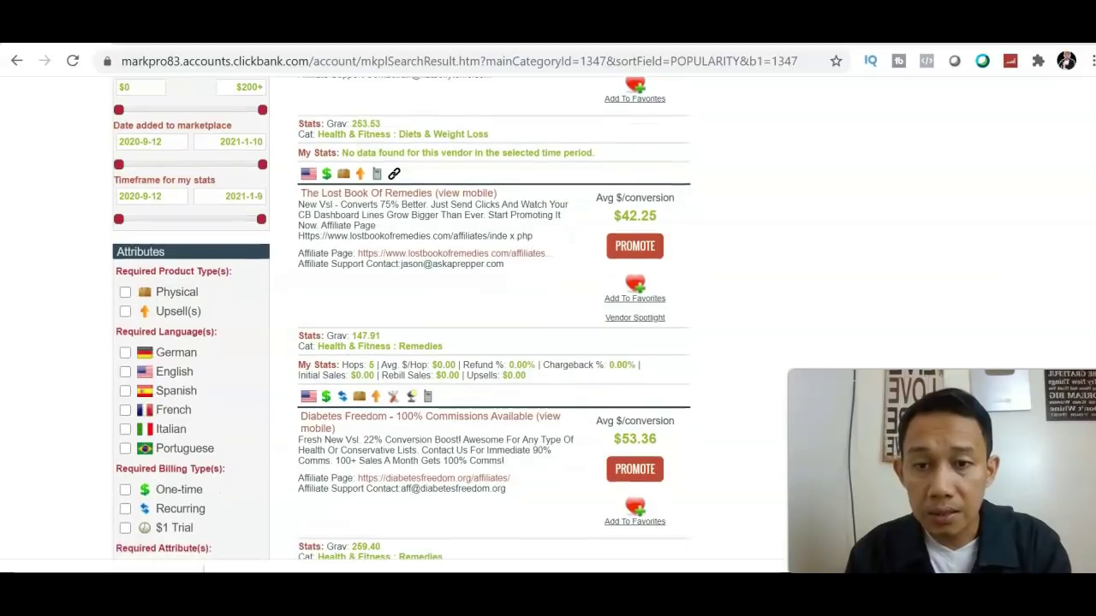
pyautogui.scroll(-2, 493, 319)
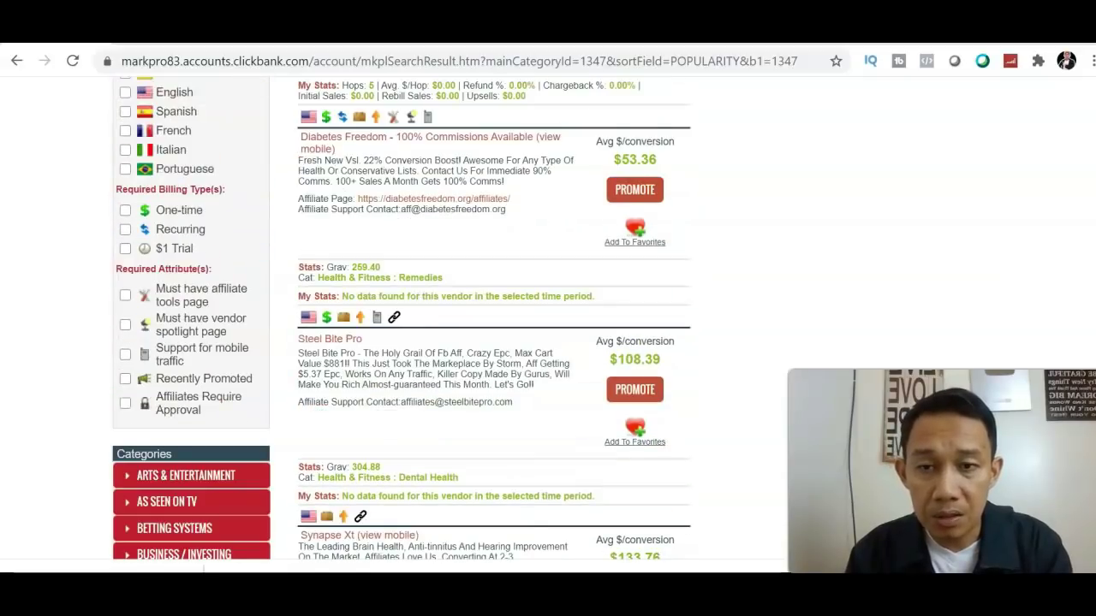
pyautogui.scroll(-3, 493, 318)
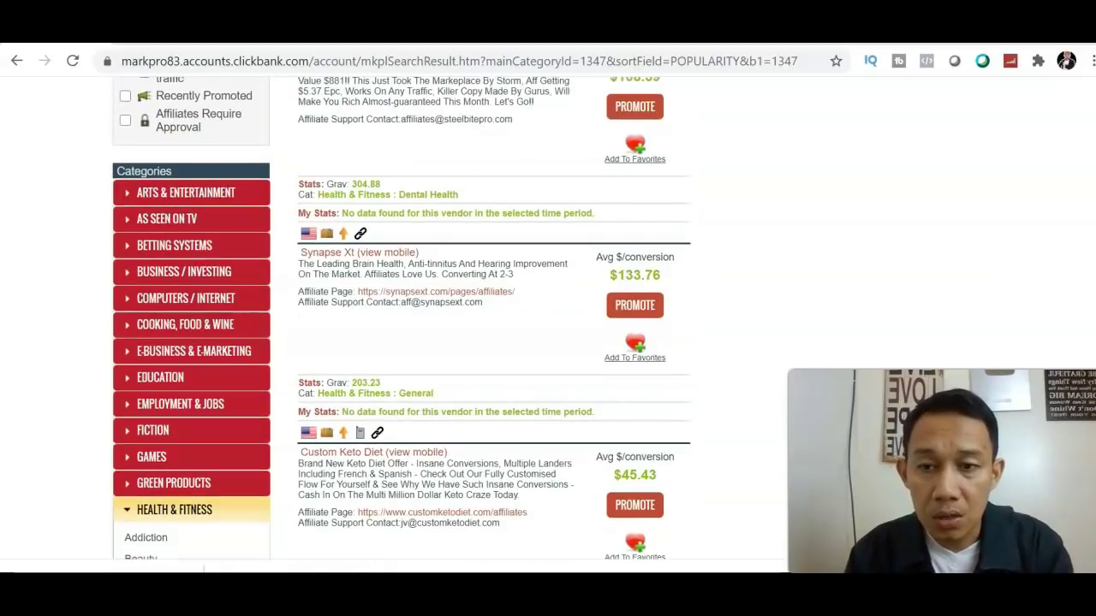
pyautogui.scroll(10, 493, 318)
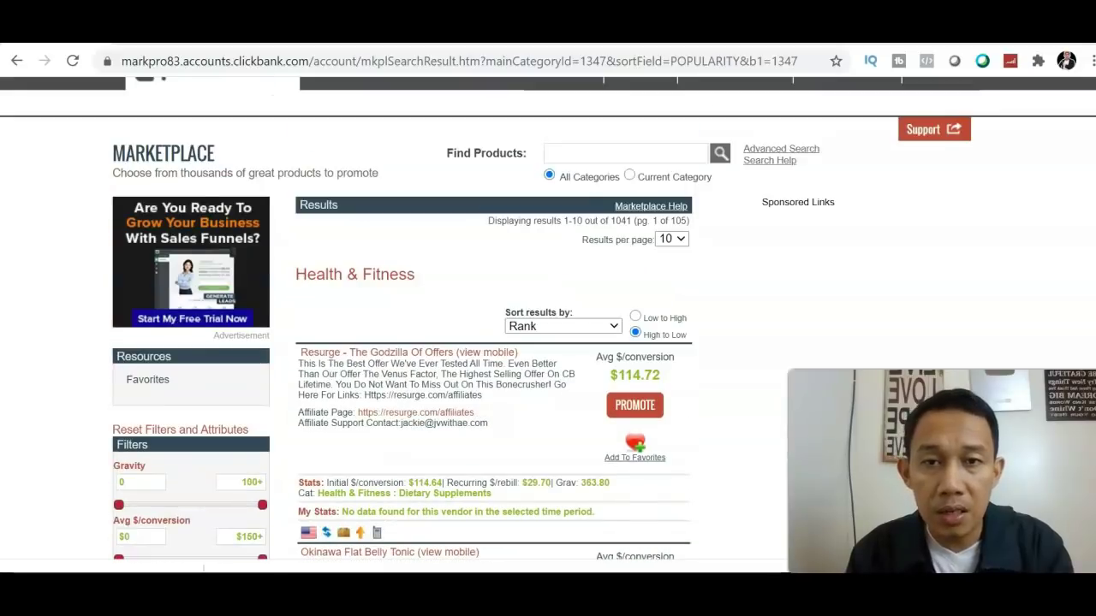
pyautogui.scroll(-2, 493, 318)
pyautogui.scroll(-1, 493, 318)
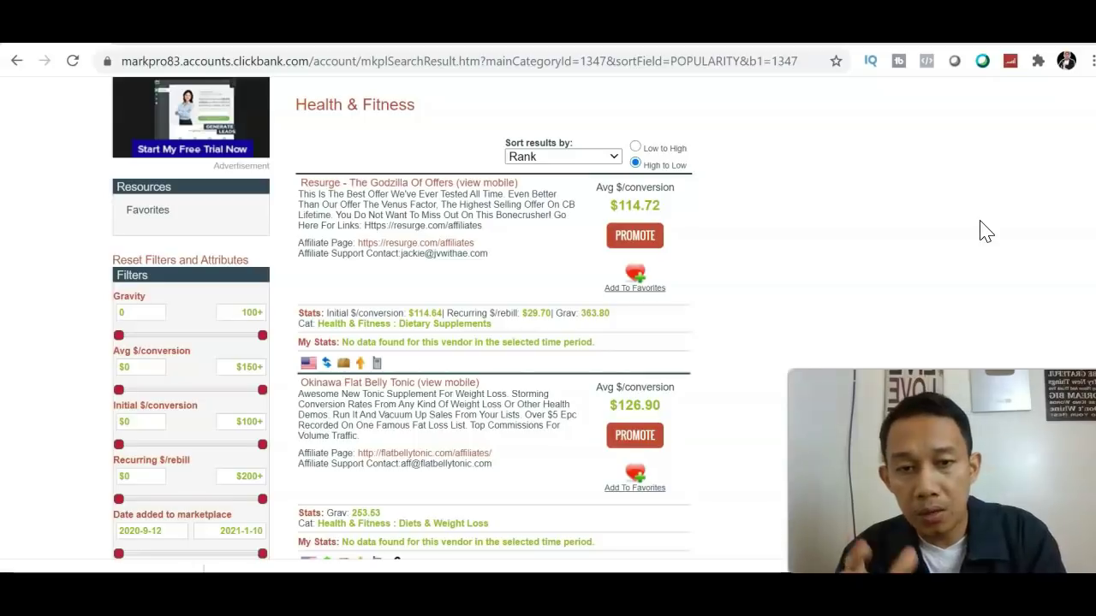
# - Generate a HopLink for the Okinawa Flat Belly Tonic offer without a tracking ID, copy it and return to the Marketplace
pyautogui.click(626, 439)
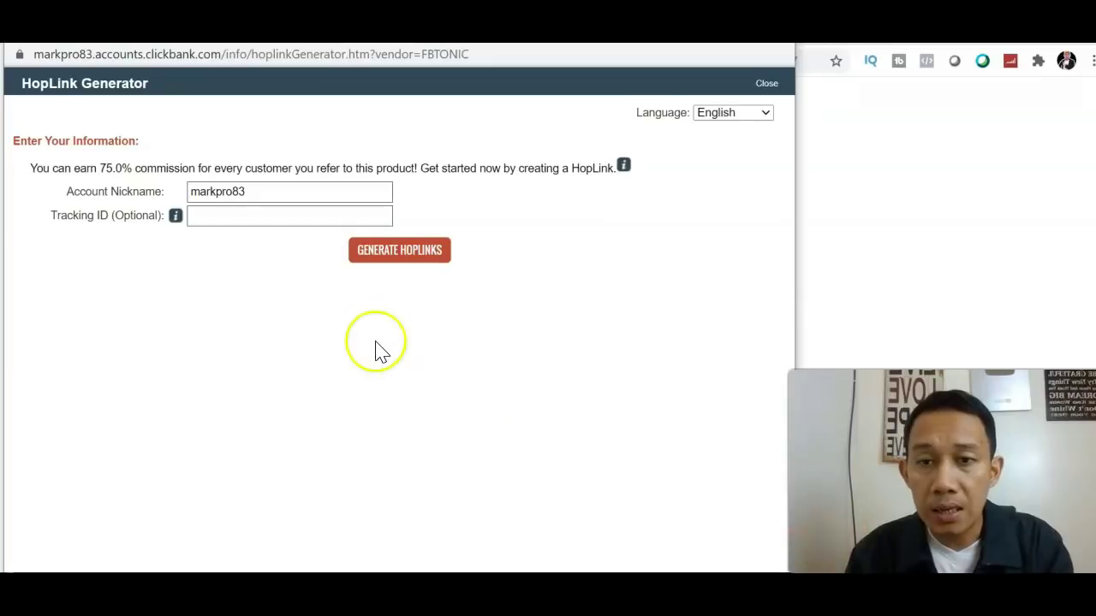
pyautogui.click(417, 252)
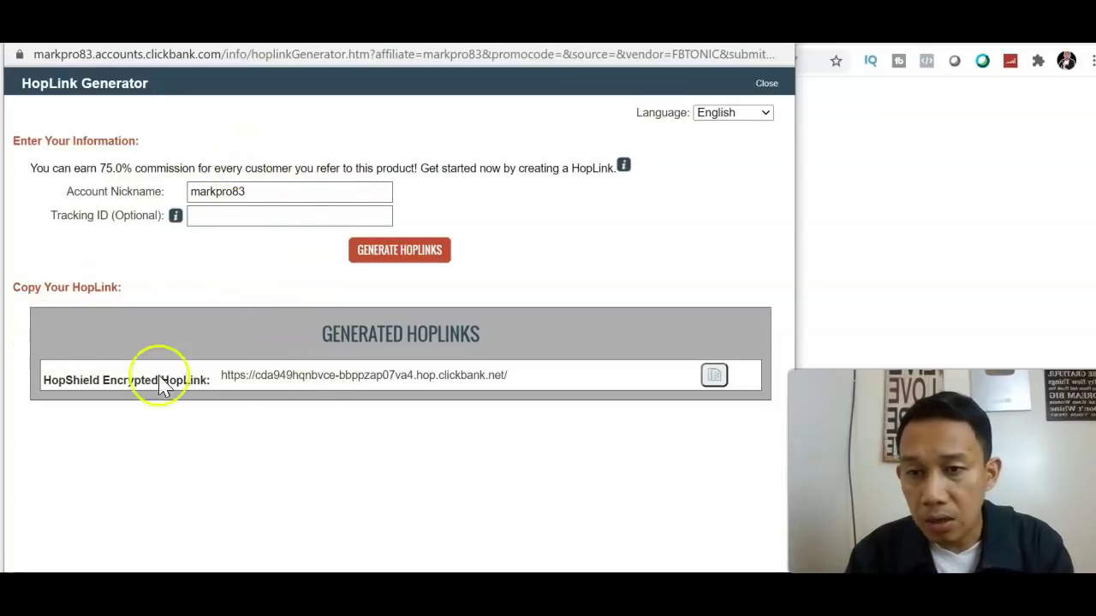
pyautogui.click(714, 377)
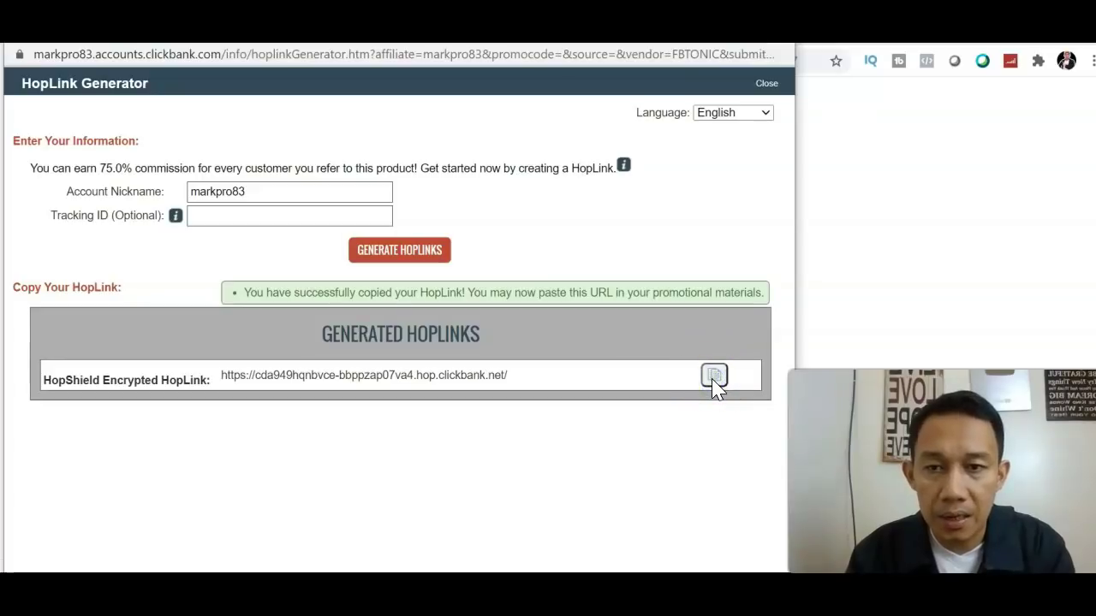
pyautogui.click(847, 128)
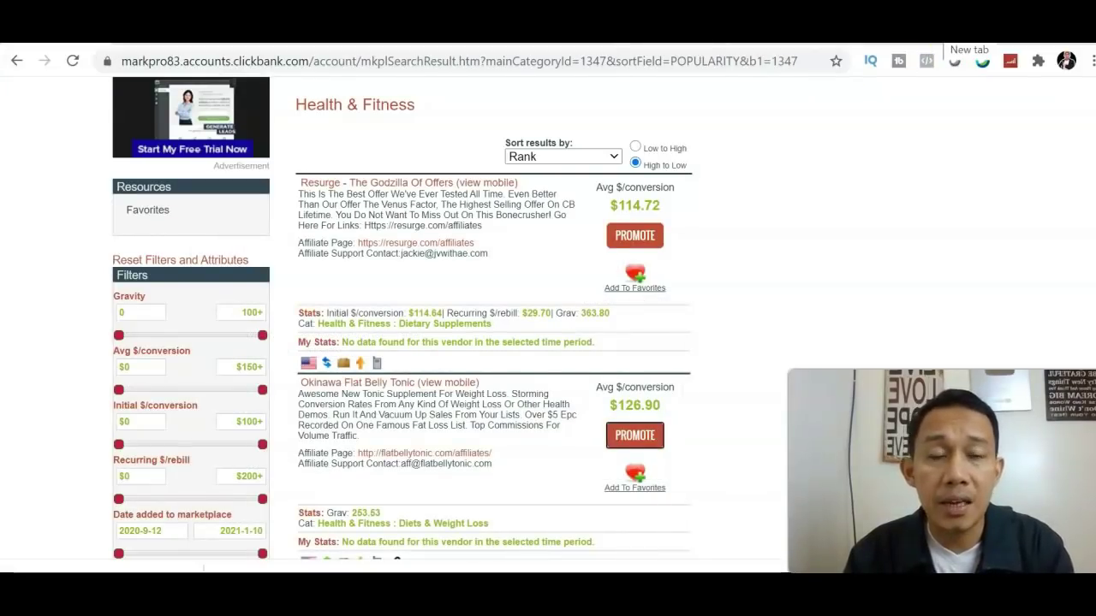
# - Open the Bitly link management site in a new browser tab
pyautogui.click(951, 34)
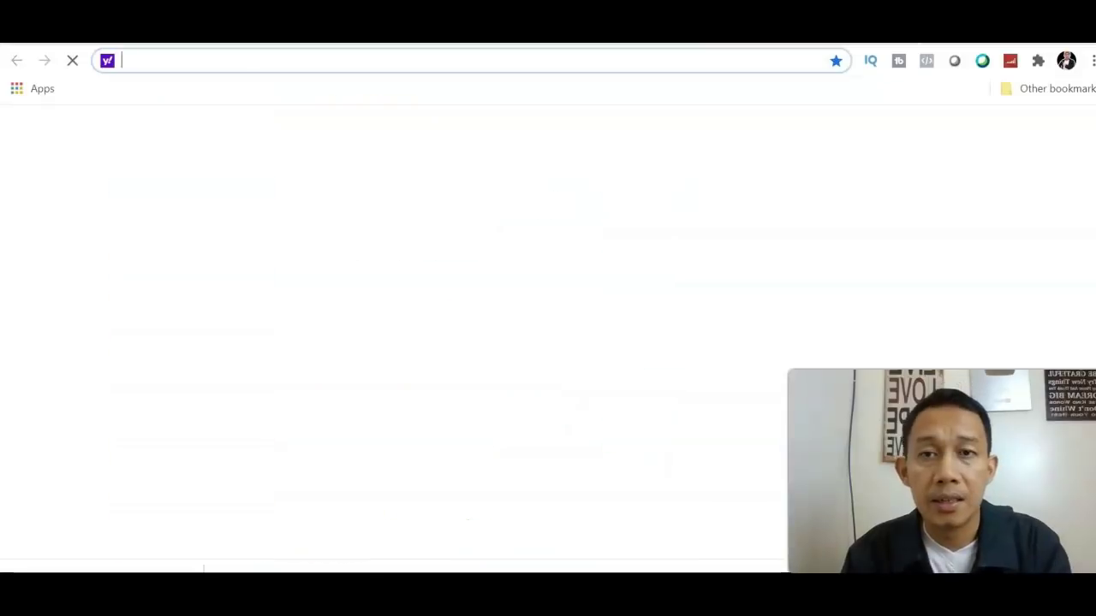
pyautogui.write('BITLY')
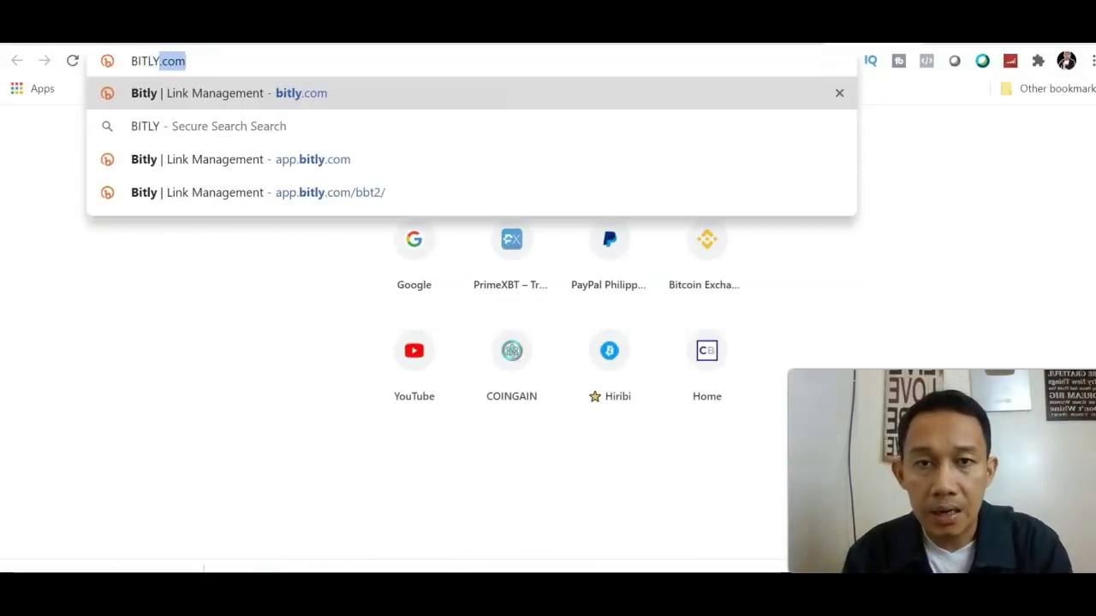
pyautogui.click(612, 106)
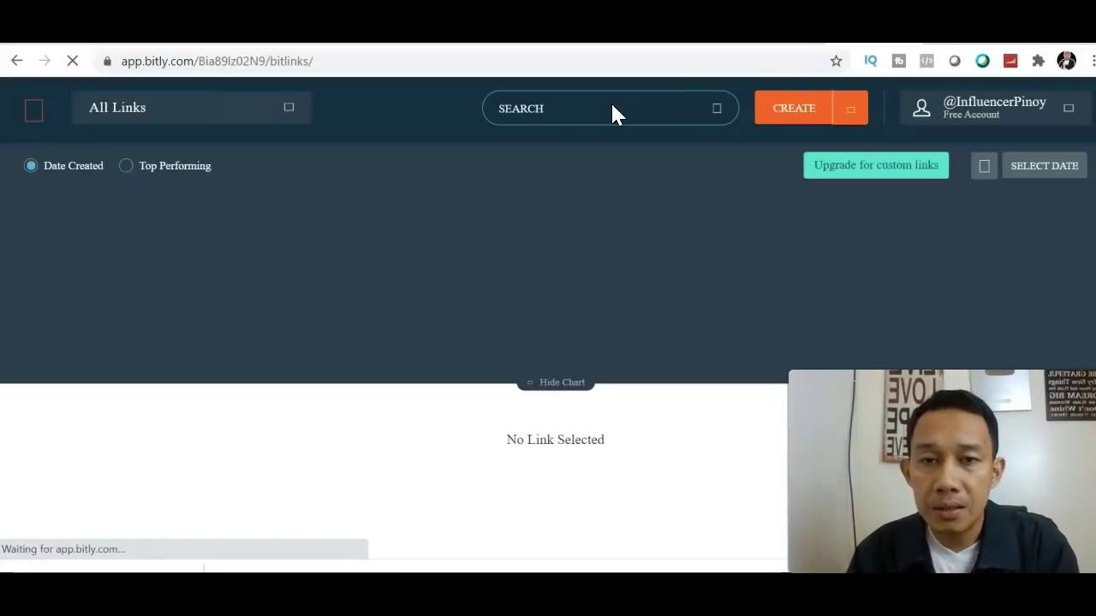
# - Create a Bitly short link from the copied HopLink and copy the shortened URL
pyautogui.click(769, 111)
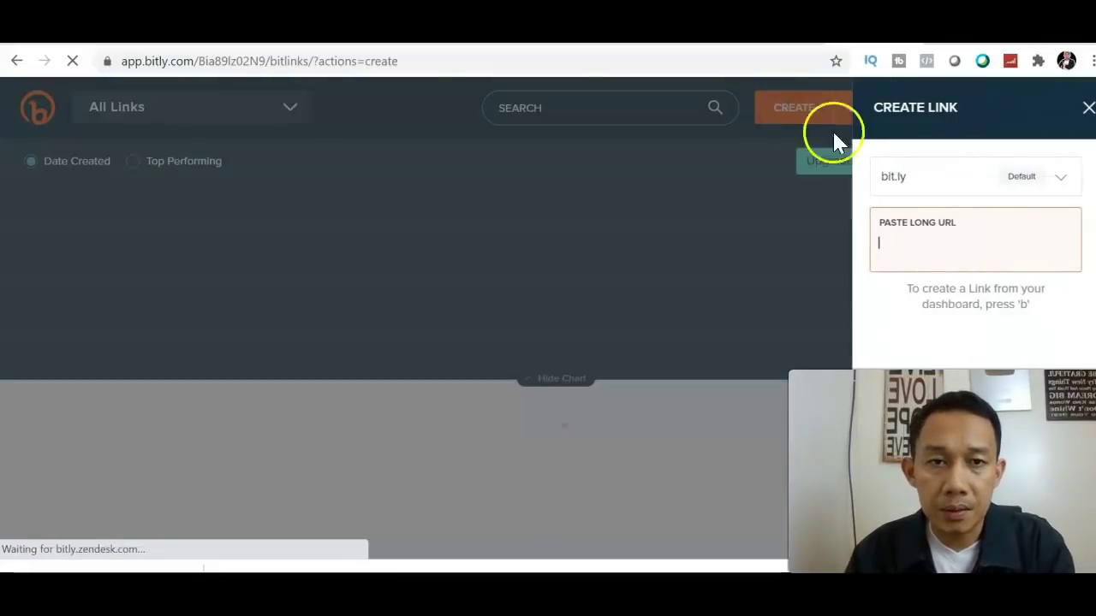
pyautogui.hotkey('ctrl', 'v')
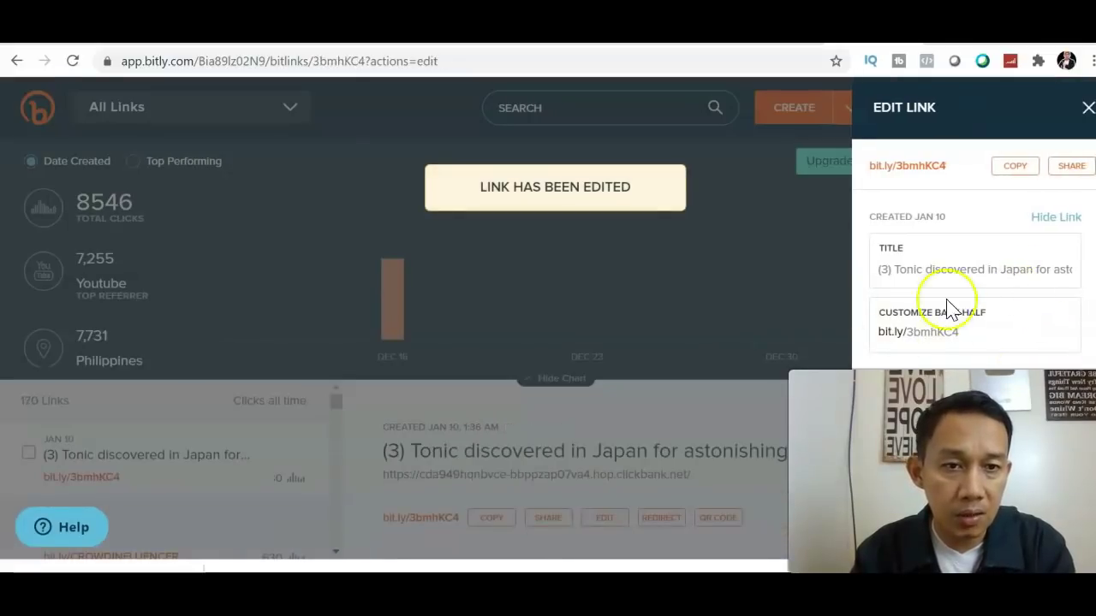
pyautogui.click(1012, 167)
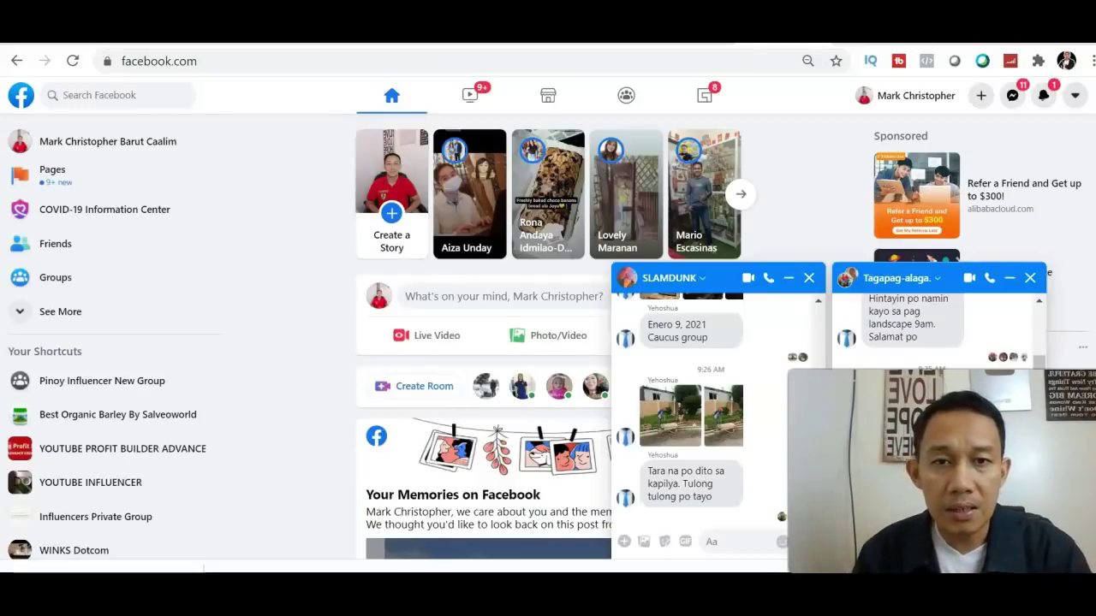
# - Close the two open chats and start creating a new Facebook group
pyautogui.click(820, 275)
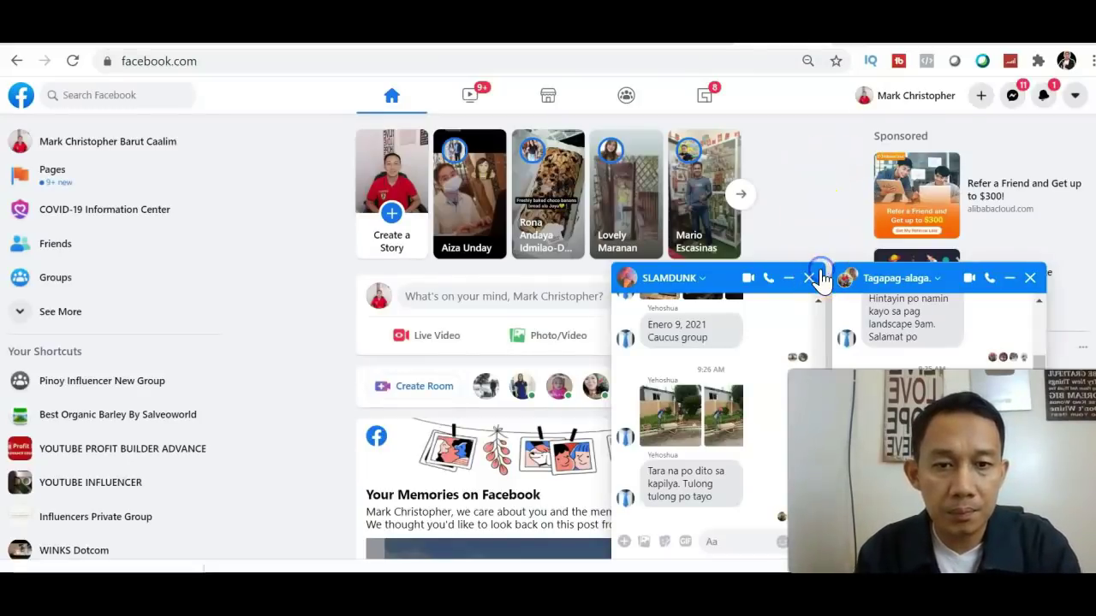
pyautogui.click(1032, 284)
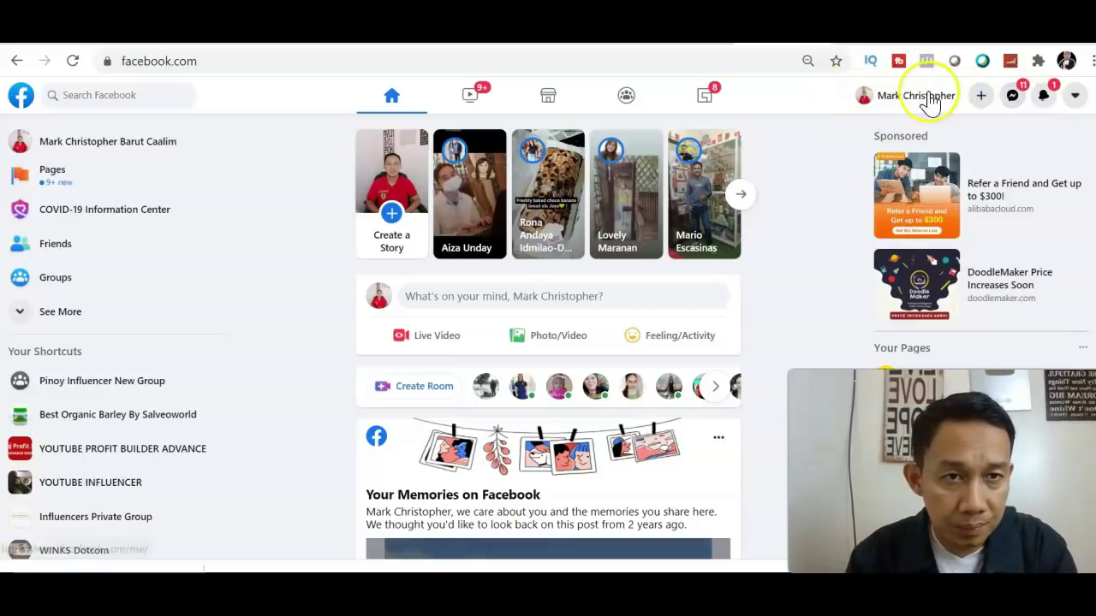
pyautogui.click(981, 97)
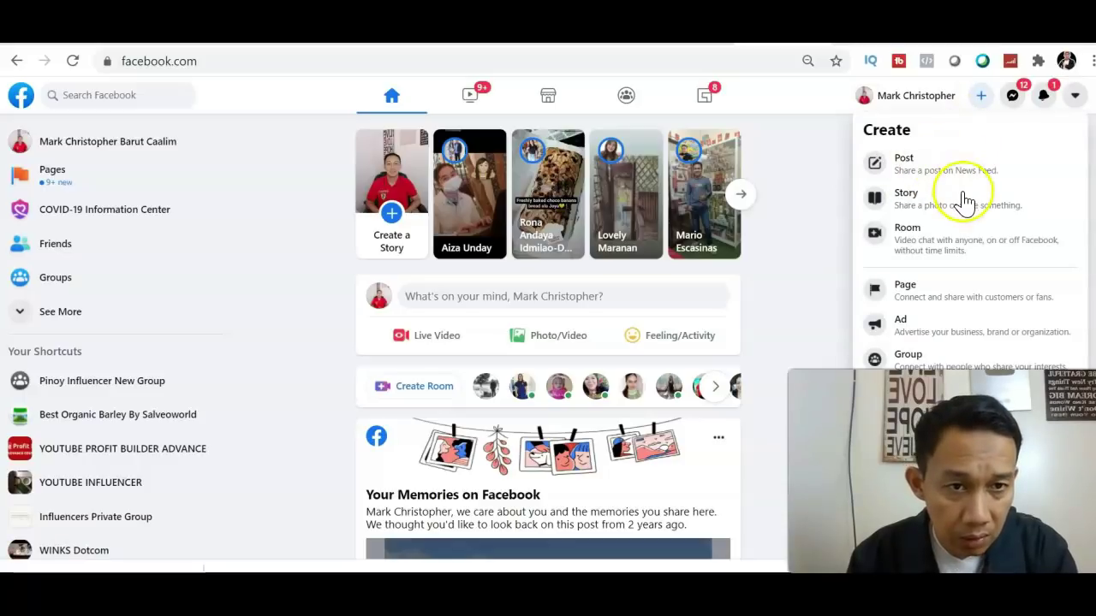
pyautogui.click(906, 361)
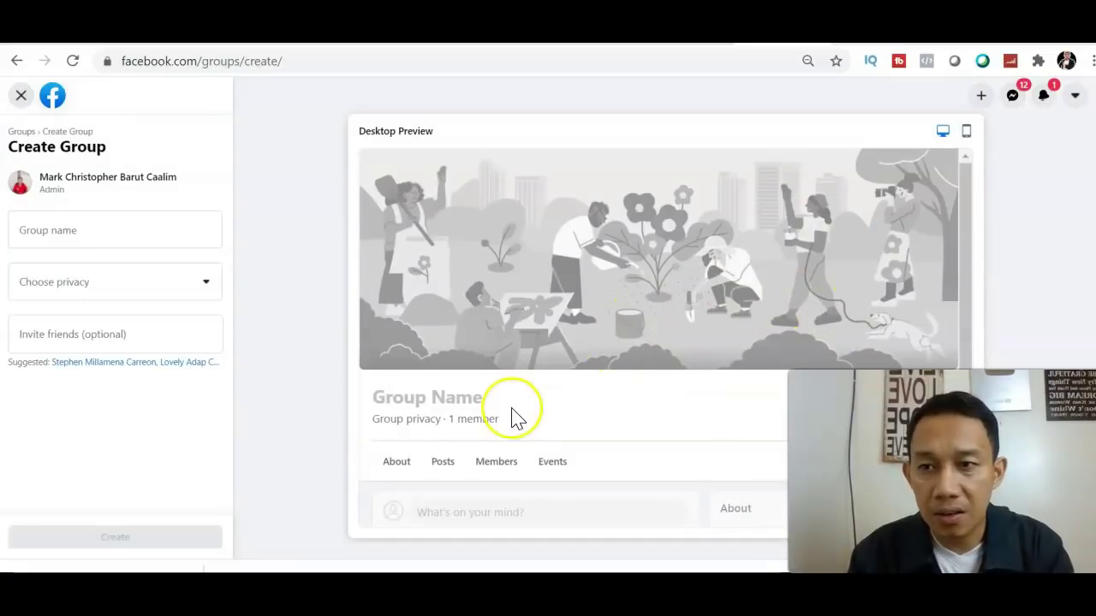
# - Name the group SEXY FIT GROUP, set its privacy to Public and create it
pyautogui.click(128, 227)
pyautogui.write('SEXY FIT GROUP')
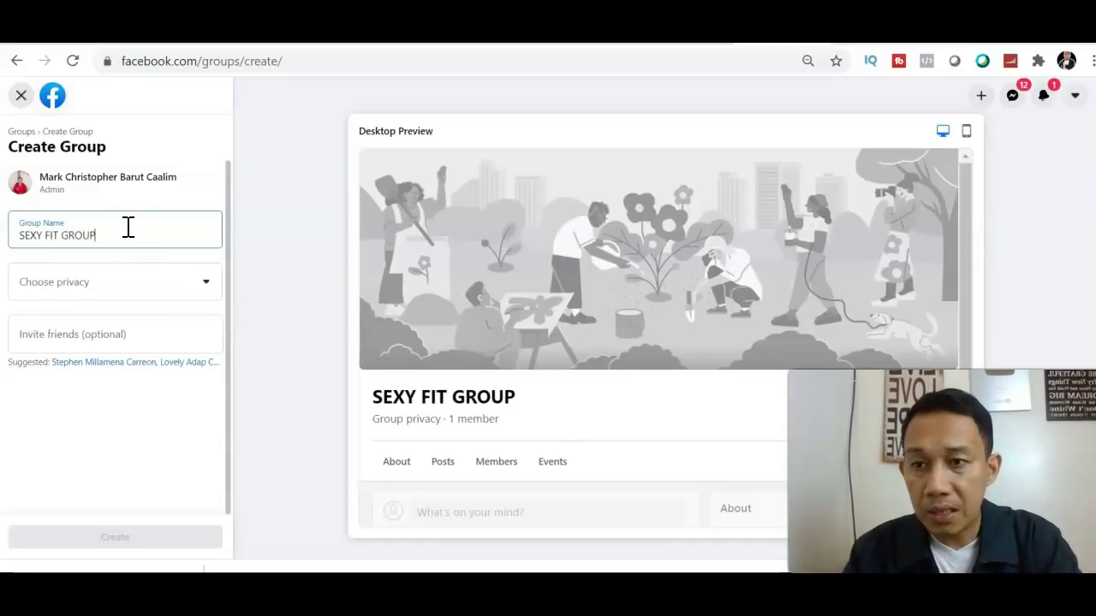
pyautogui.click(91, 281)
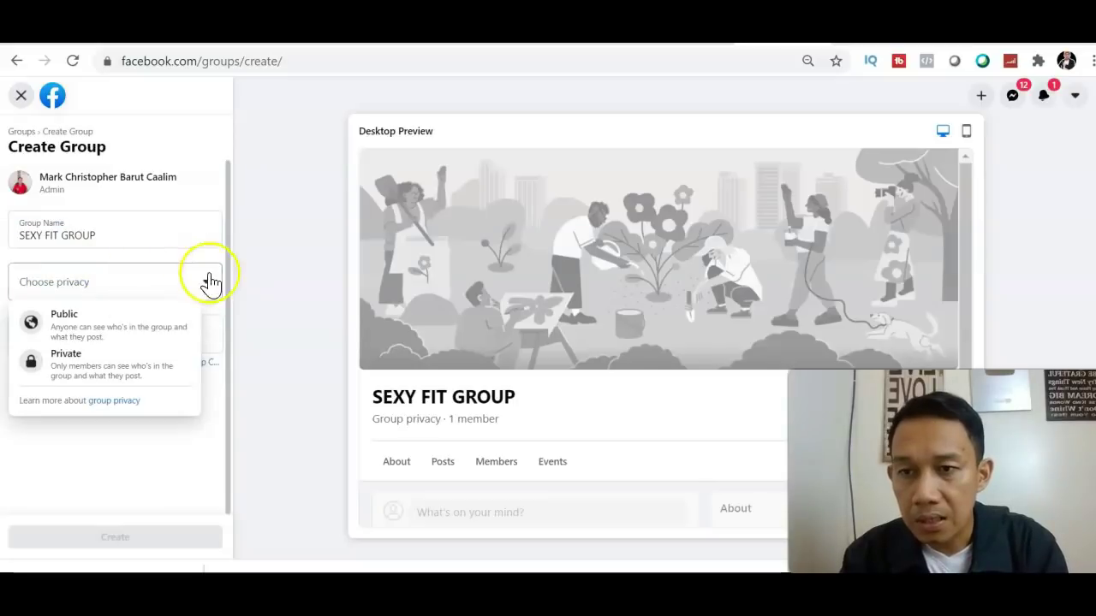
pyautogui.click(105, 326)
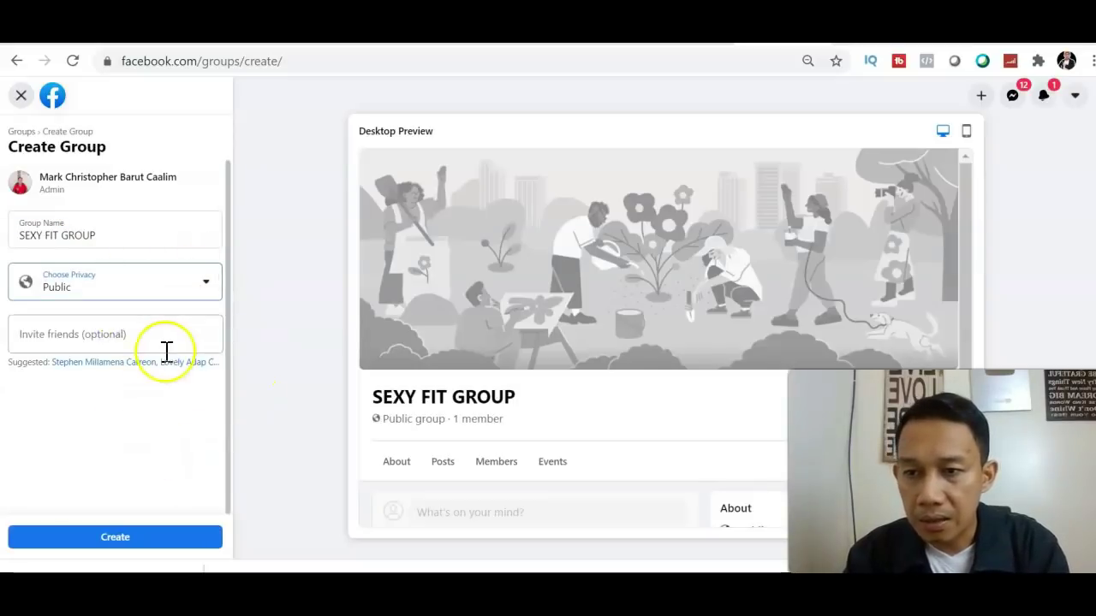
pyautogui.click(141, 532)
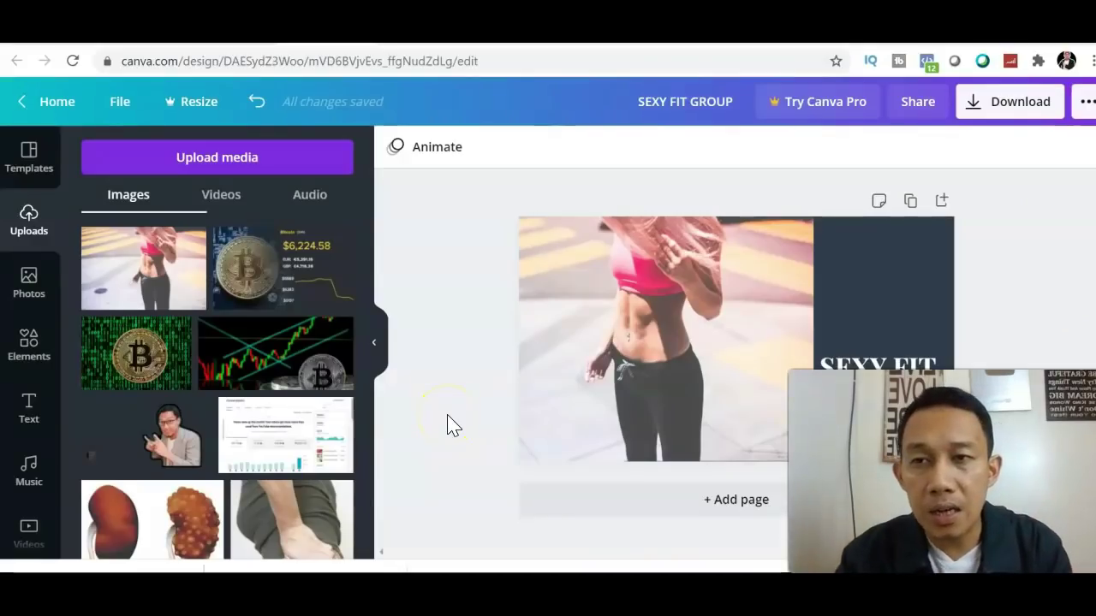
# - Review the SEXY FIT GROUP cover design in Canva and return to the Facebook group
pyautogui.click(768, 333)
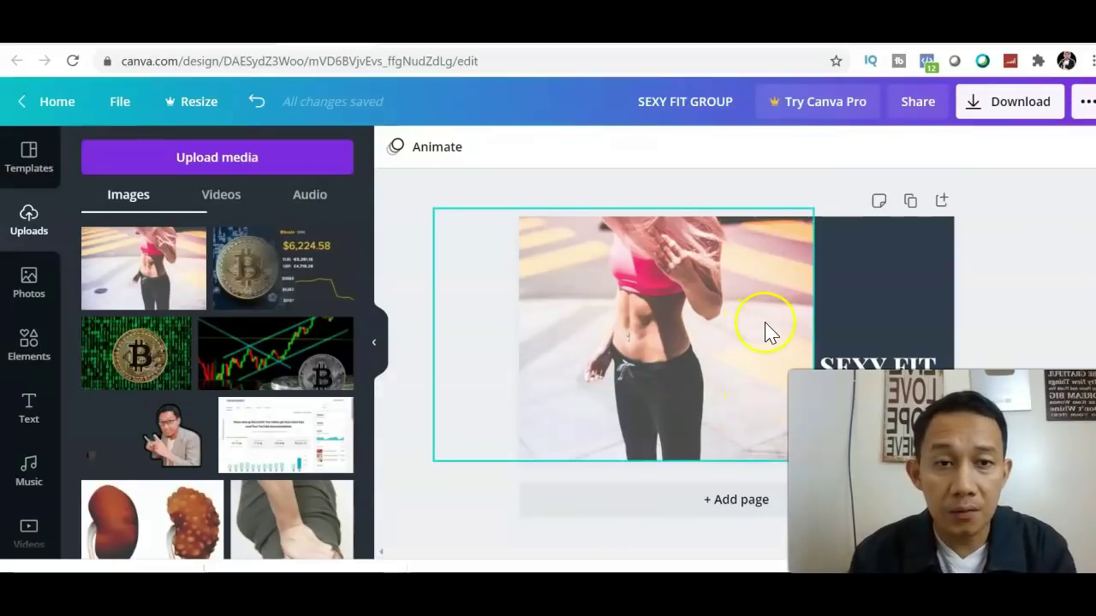
pyautogui.click(548, 200)
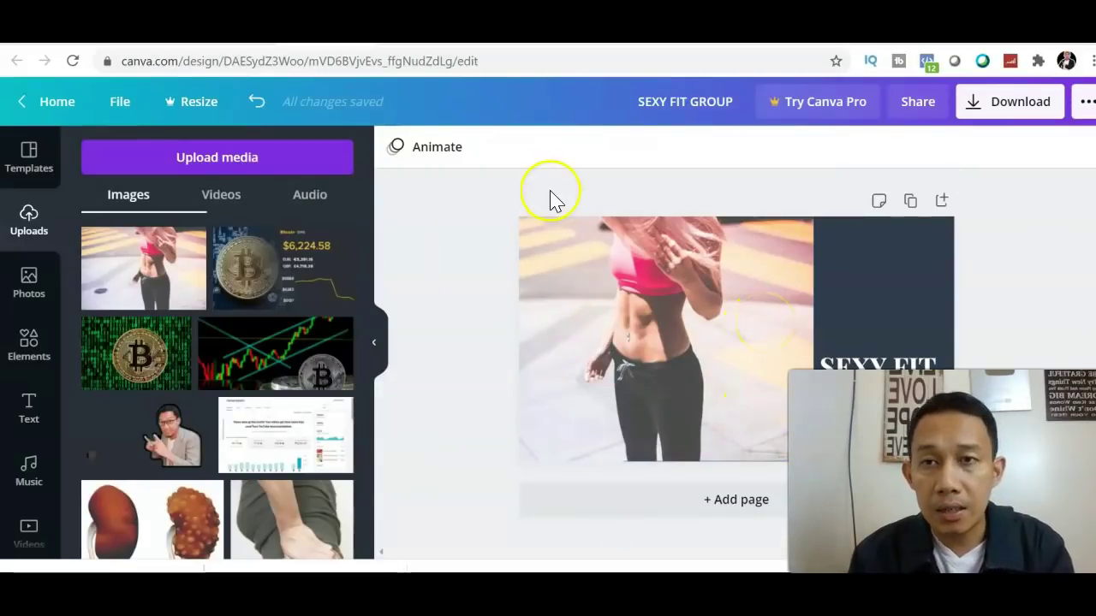
pyautogui.hotkey('ctrl', 'Tab')
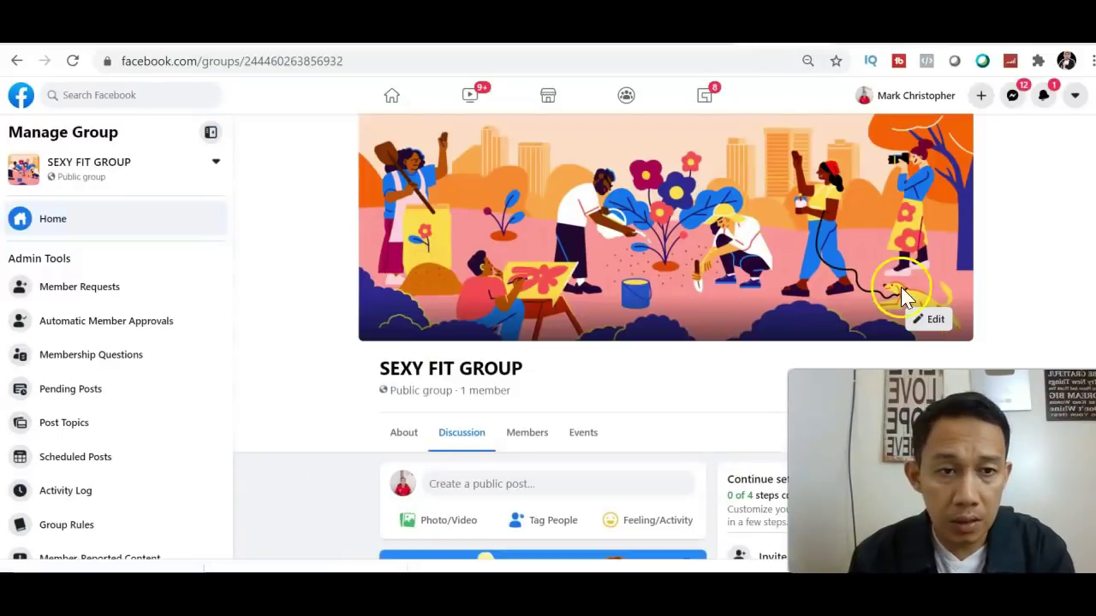
# - Upload the SEXY FIT GROUP image from the Downloads folder as the group's cover photo
pyautogui.click(917, 321)
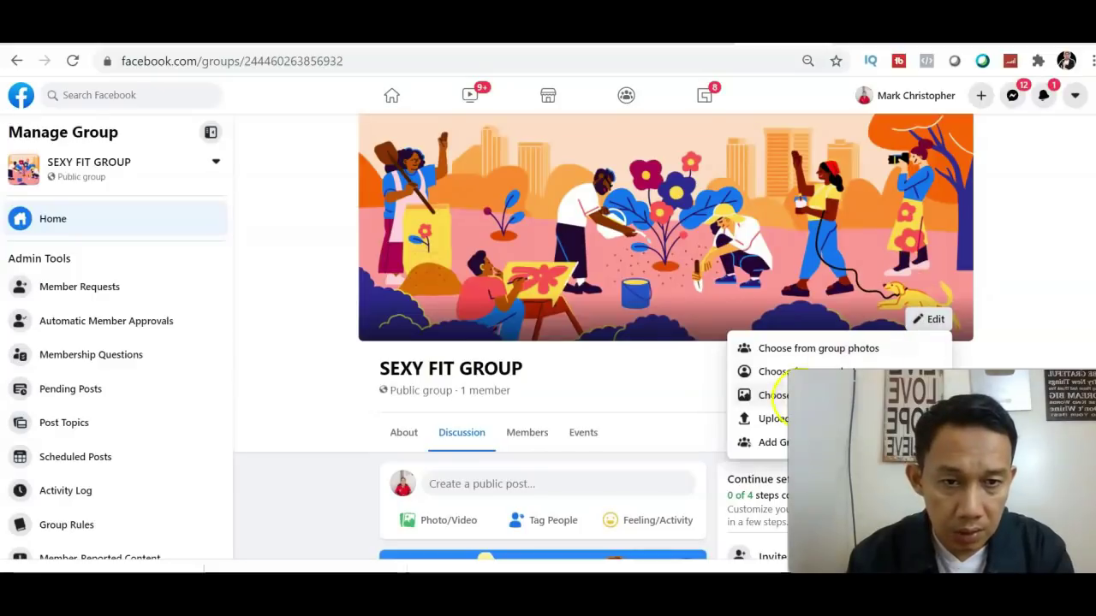
pyautogui.click(775, 418)
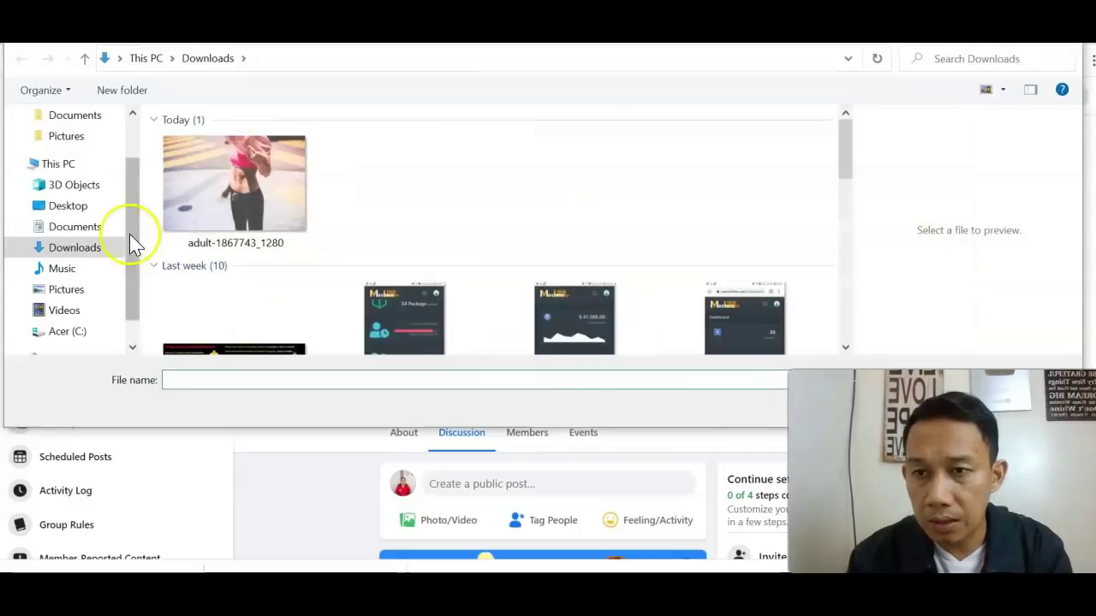
pyautogui.doubleClick(217, 248)
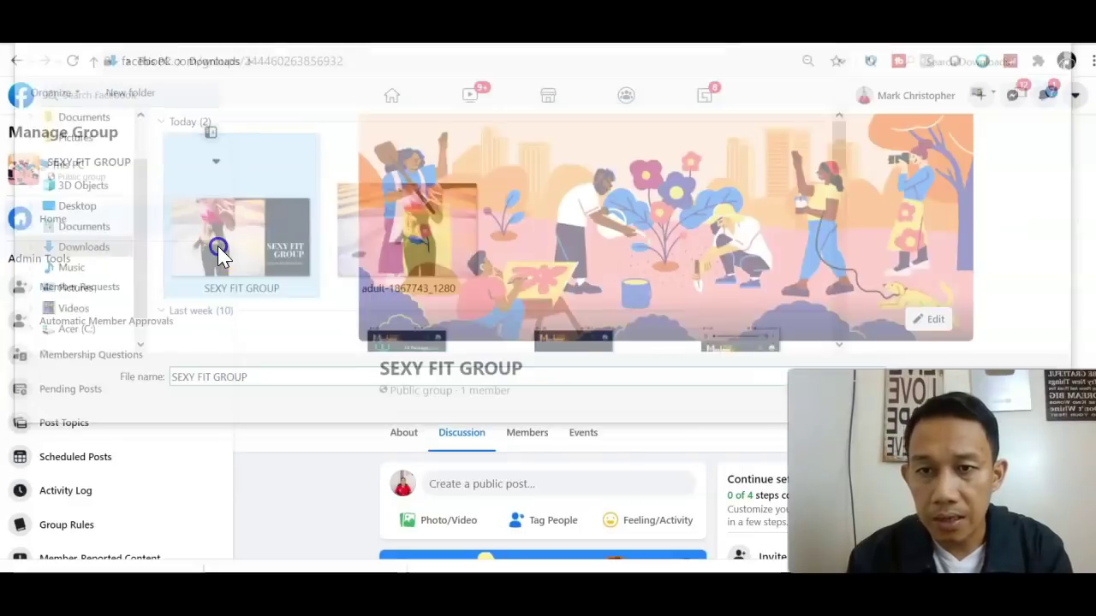
pyautogui.click(655, 236)
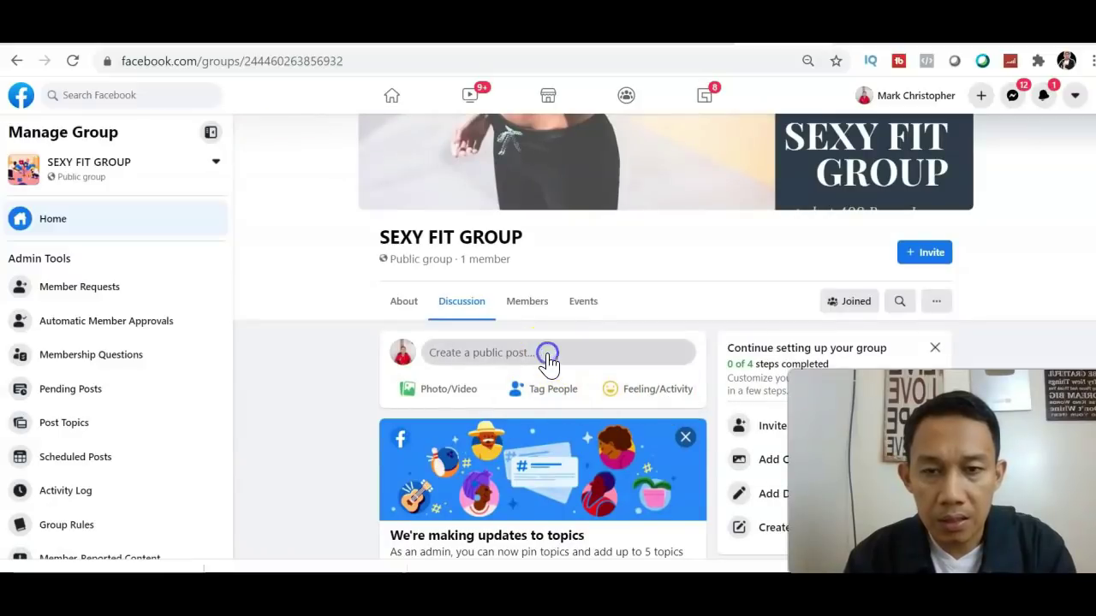
# - Start a public group post and attach the salad-eating GIF found by searching for SLIM BODY
pyautogui.click(548, 353)
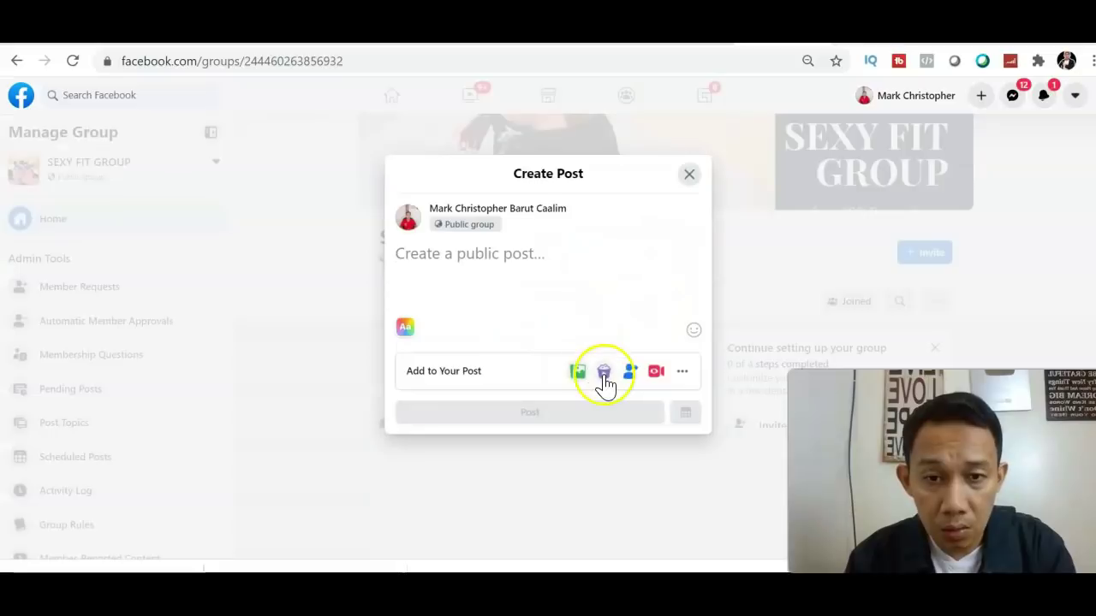
pyautogui.click(682, 374)
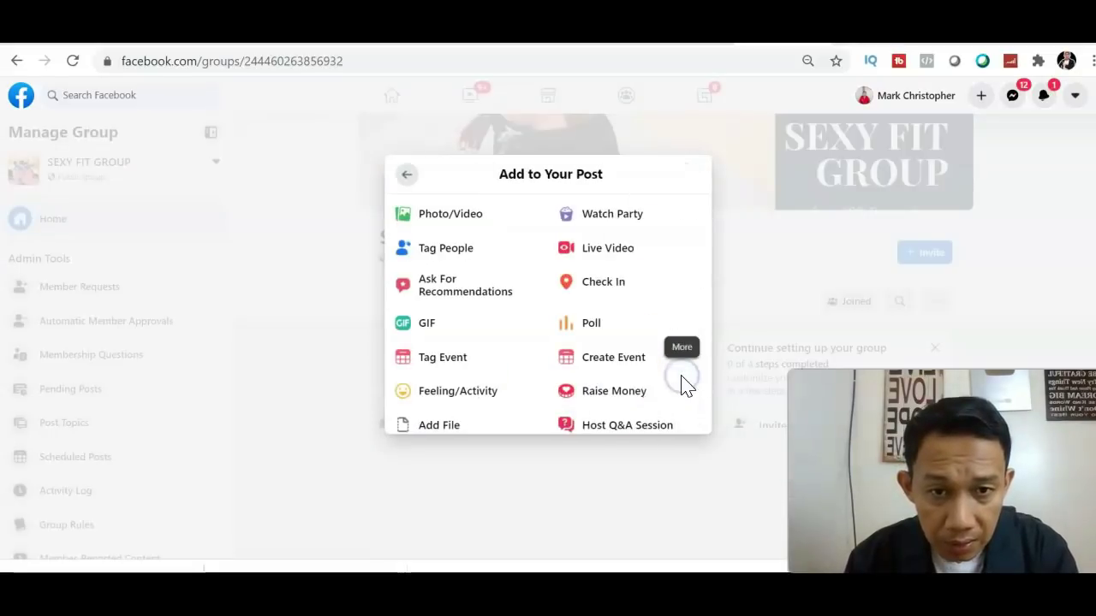
pyautogui.click(427, 326)
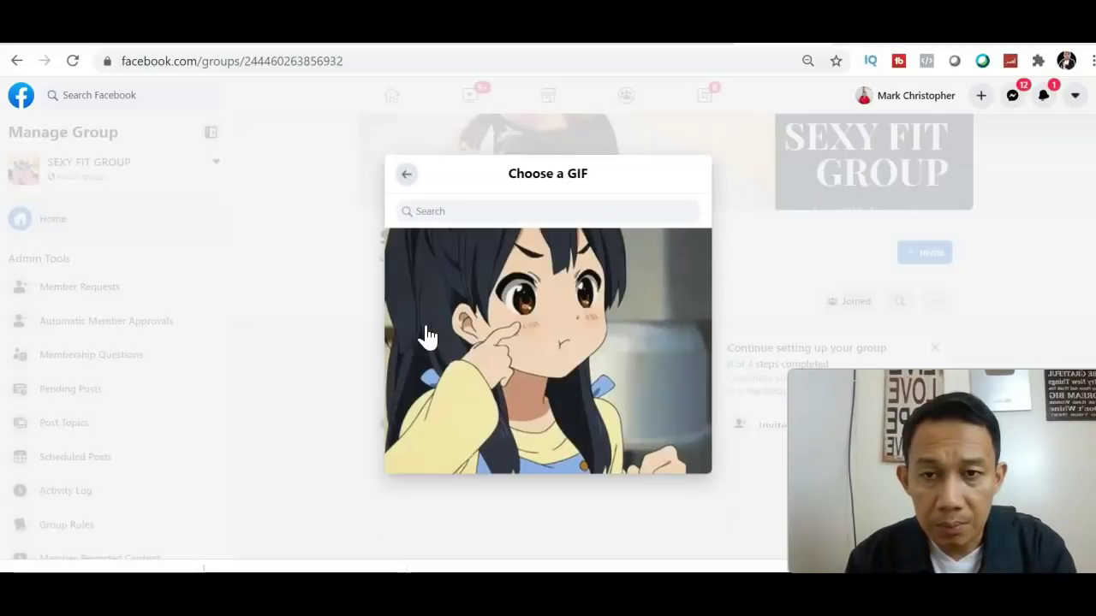
pyautogui.write('SLIM BODY')
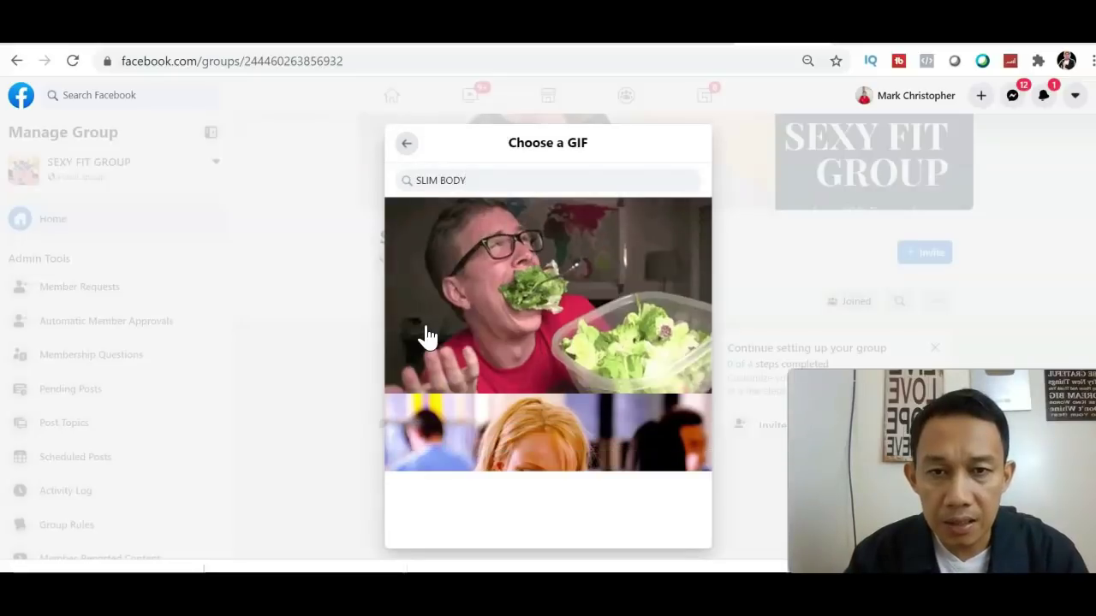
pyautogui.click(543, 326)
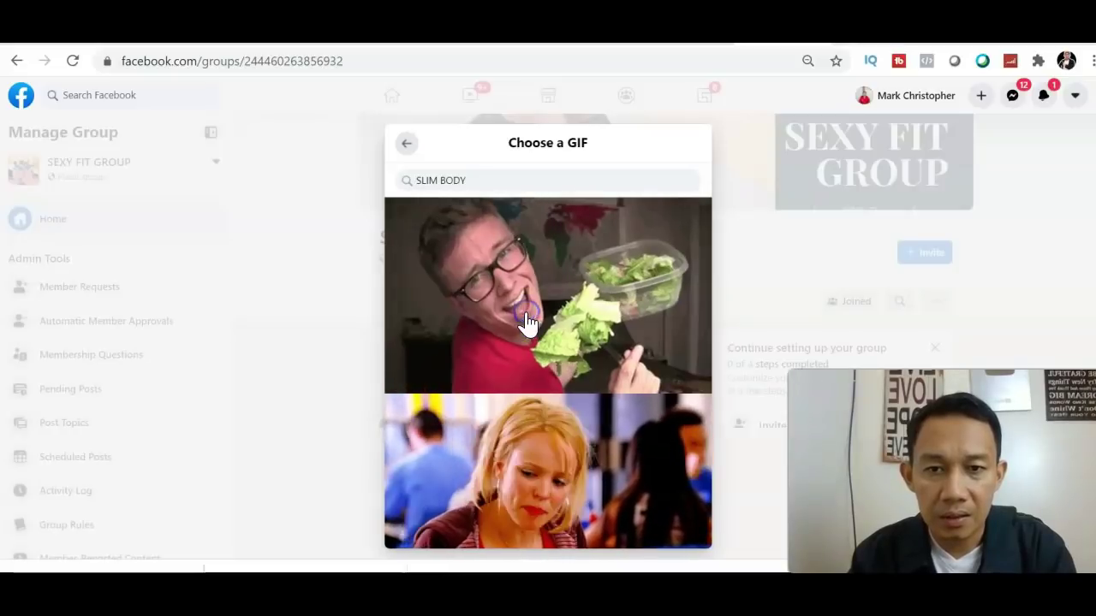
pyautogui.click(531, 237)
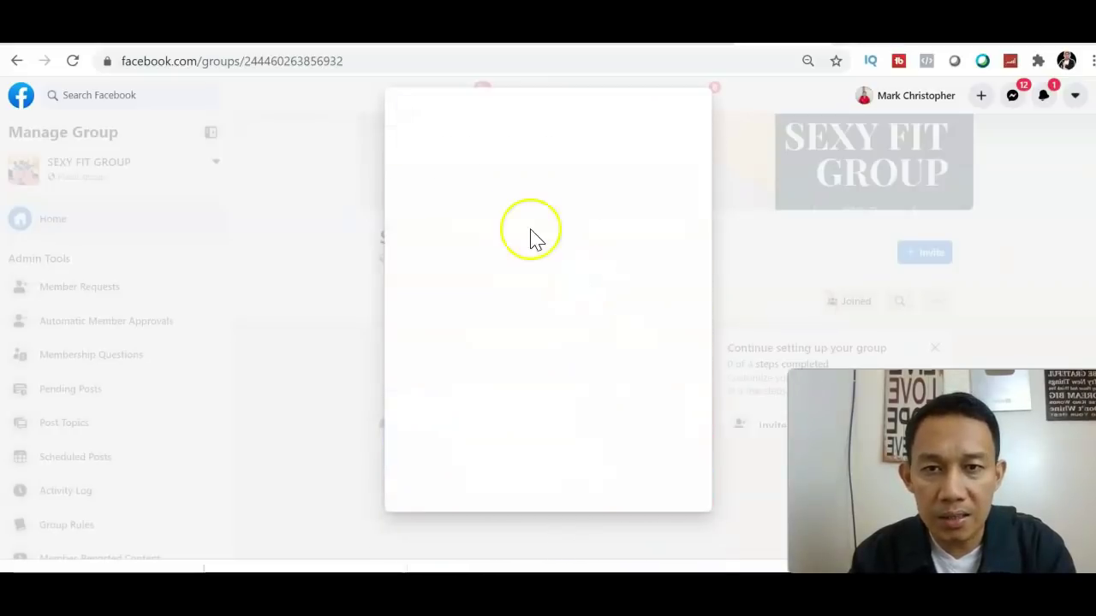
# - Write the caption "Want to be fit and healthy..." above the GIF in the draft post
pyautogui.click(492, 231)
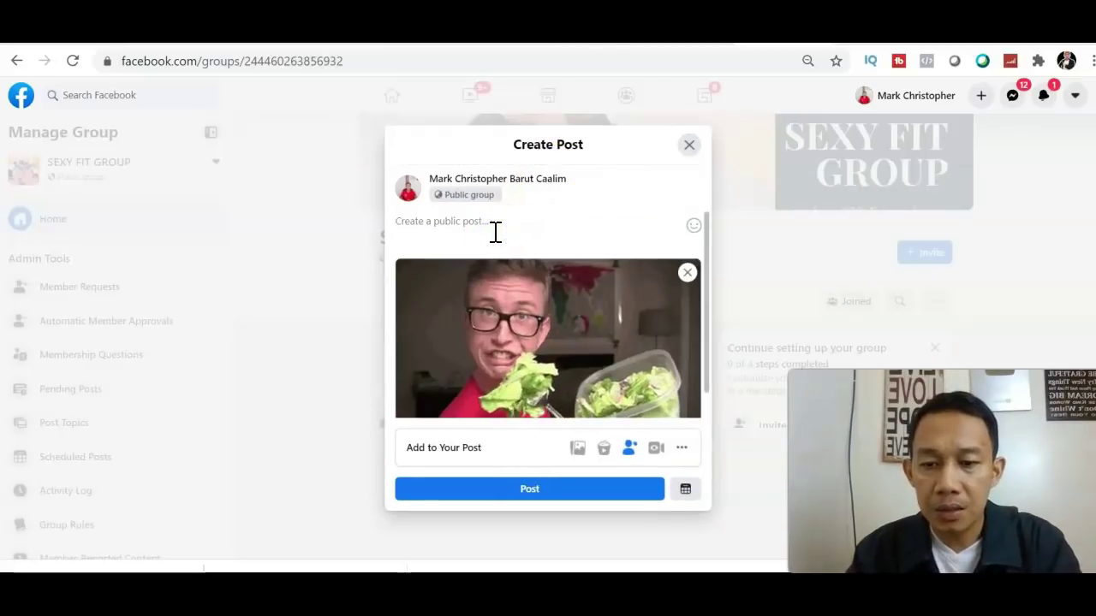
pyautogui.write('wA')
pyautogui.press('BackSpace')
pyautogui.press('BackSpace')
pyautogui.write('Wa')
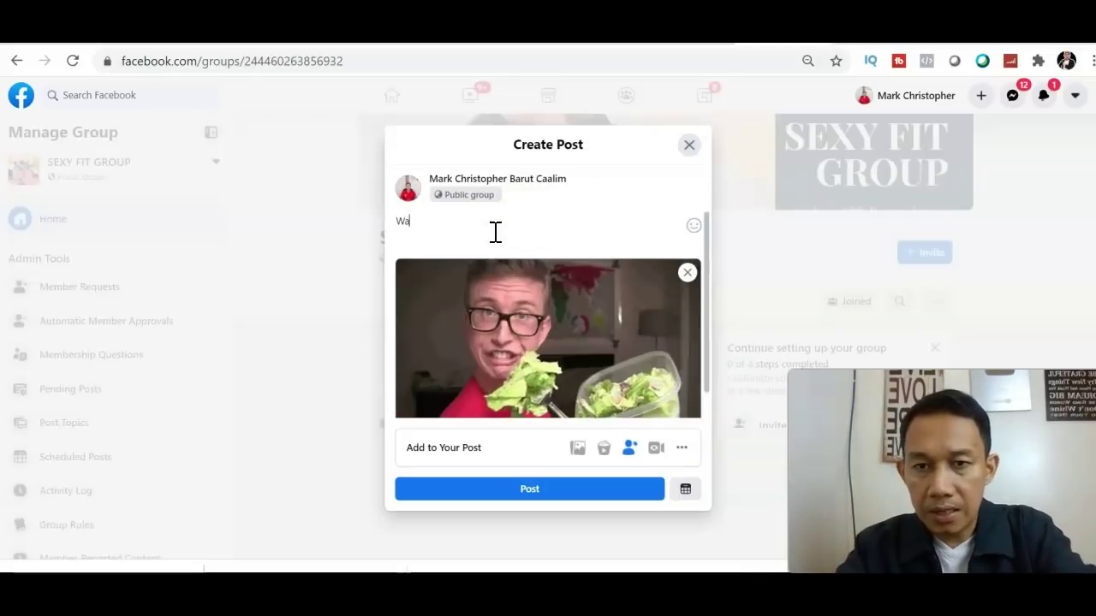
pyautogui.write('nt to be fit ')
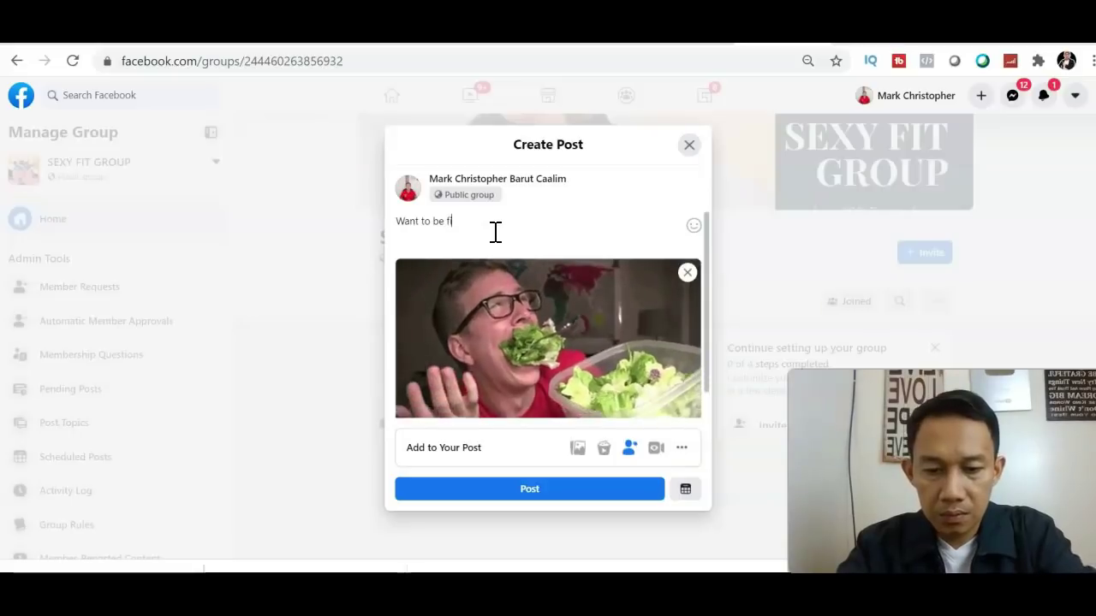
pyautogui.write('and hea')
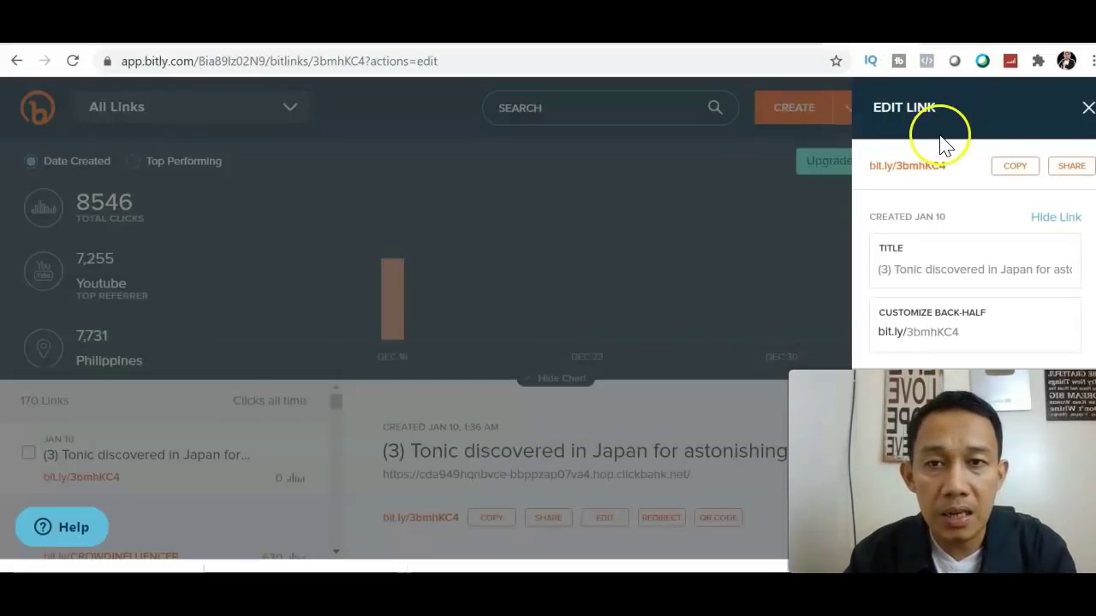
pyautogui.click(1014, 167)
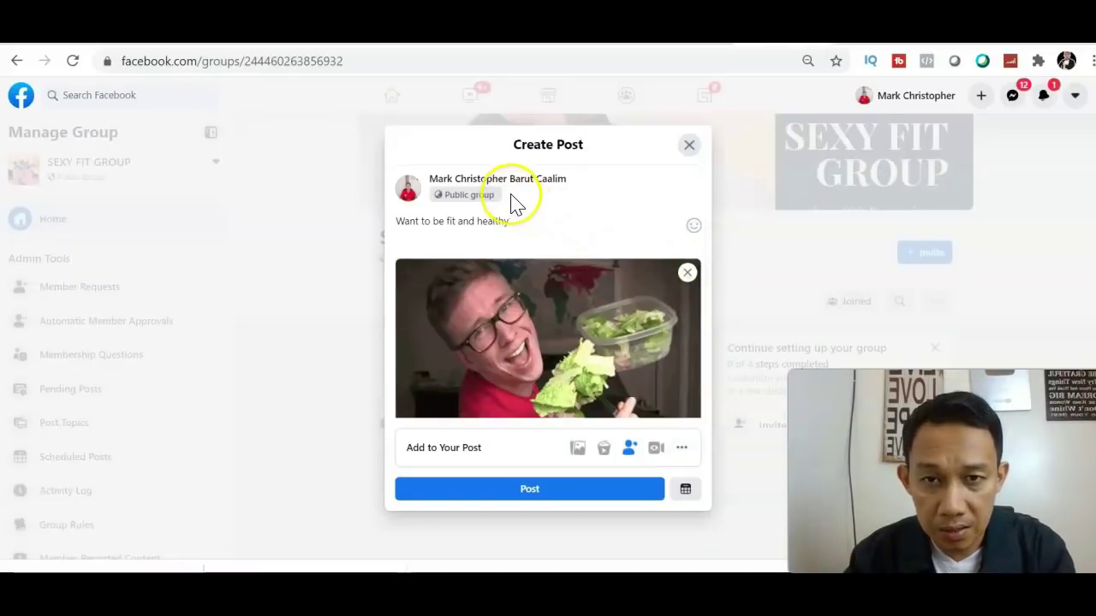
pyautogui.click(550, 218)
pyautogui.write('http://bit.ly/3bmhKC4')
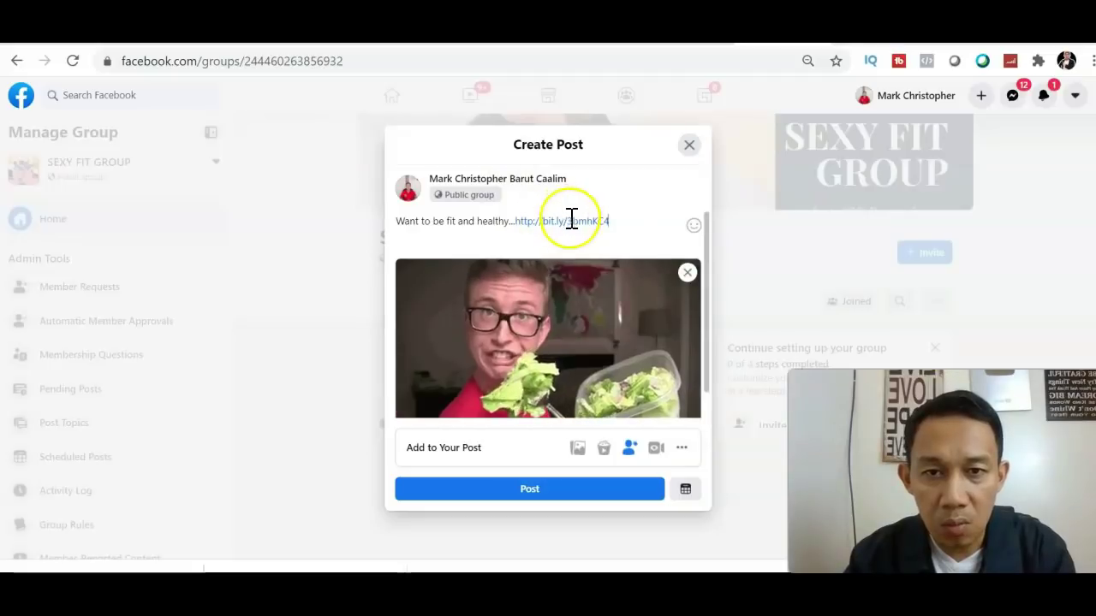
# - Insert a space before the last character of the short link in the draft post
pyautogui.click(601, 221)
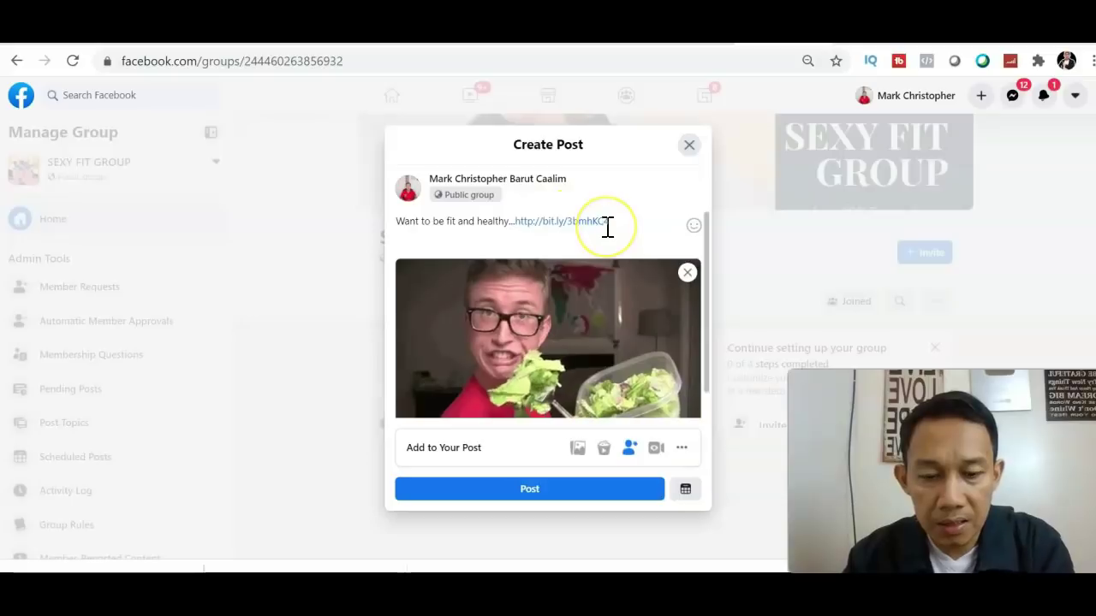
pyautogui.click(625, 224)
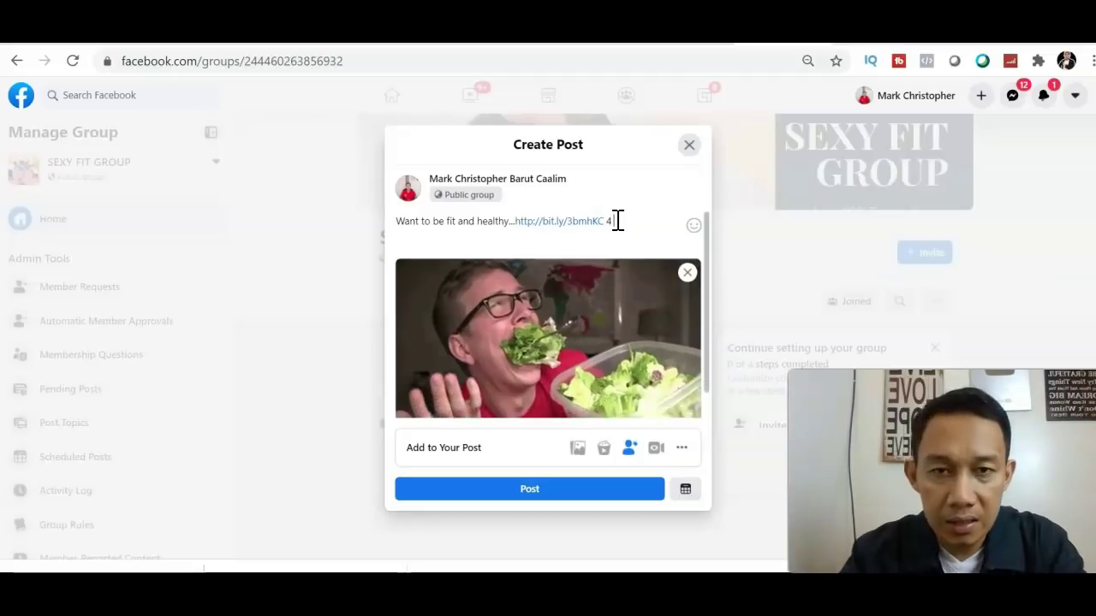
pyautogui.click(603, 222)
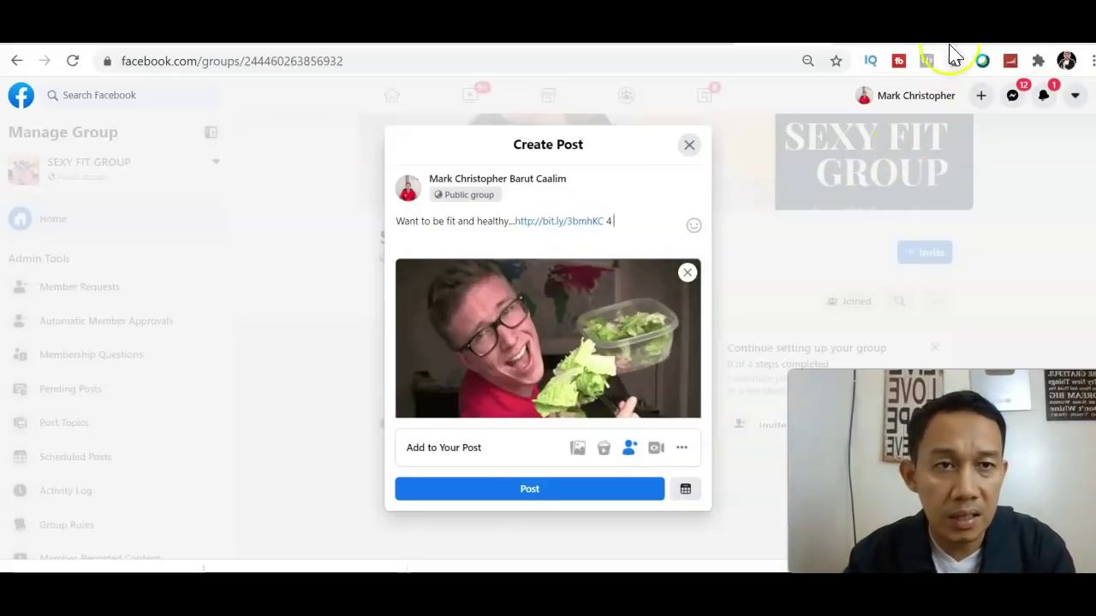
# - Close the draft group post without publishing it
pyautogui.hotkey('ctrl', 't')
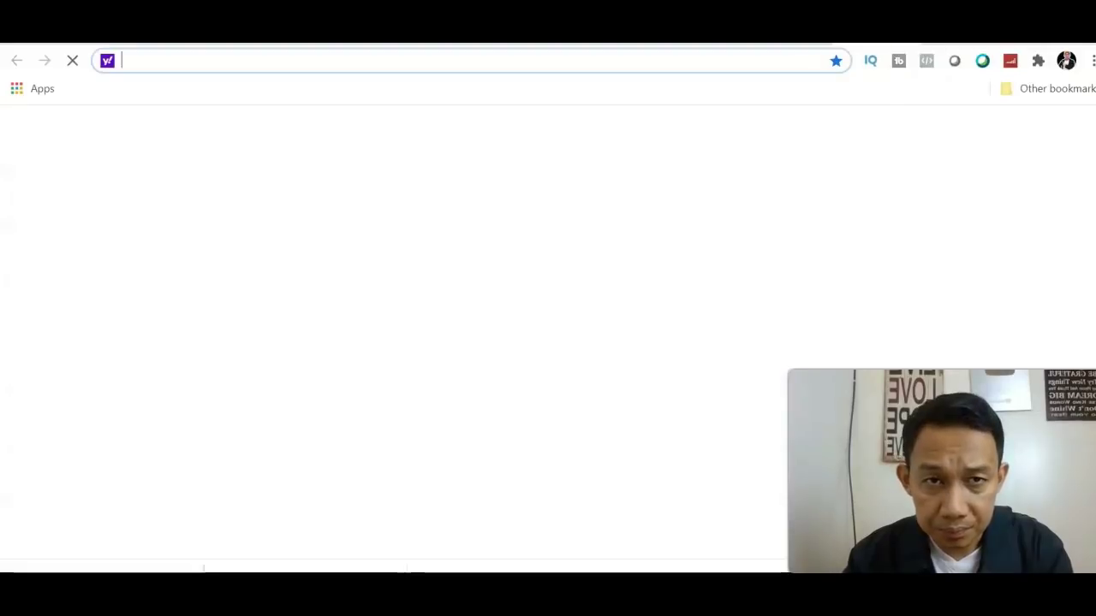
pyautogui.hotkey('ctrl', 'w')
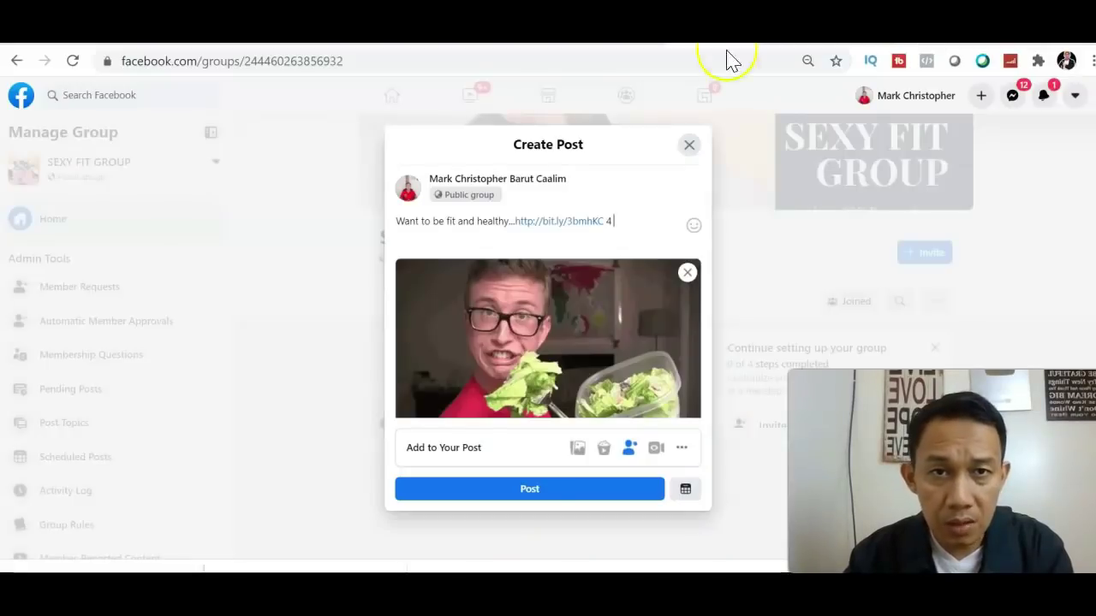
pyautogui.click(689, 146)
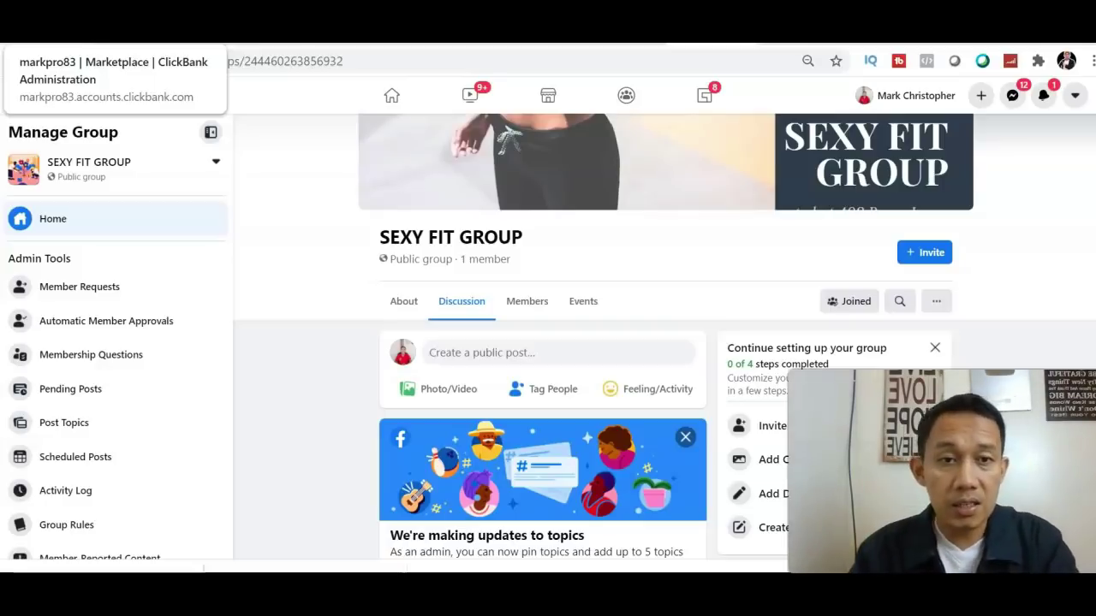
pyautogui.scroll(-2, 600, 343)
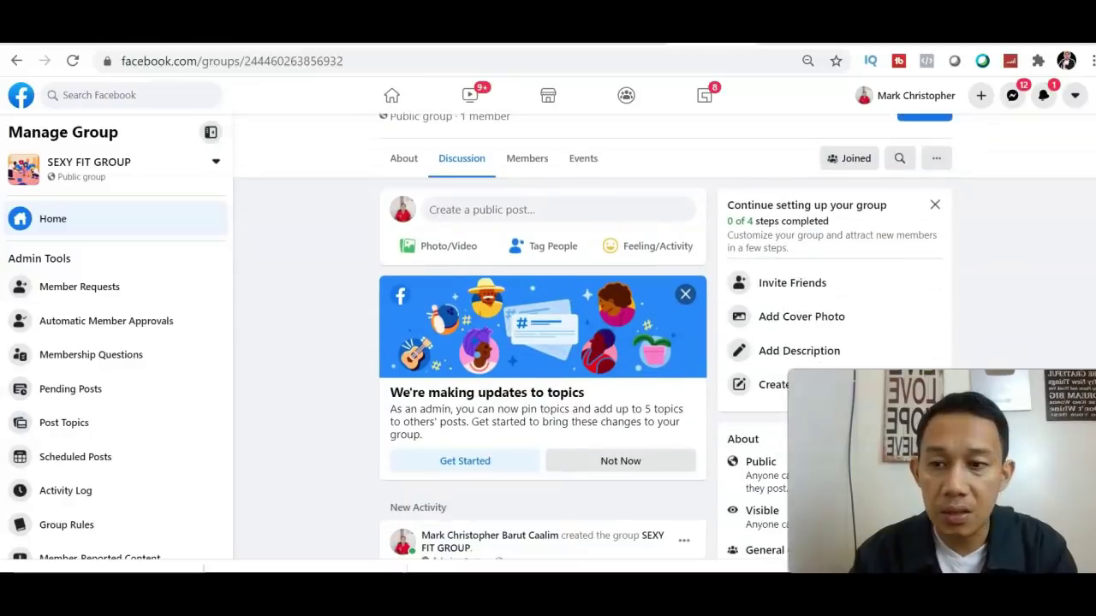
pyautogui.scroll(4, 600, 343)
pyautogui.scroll(-5, 599, 342)
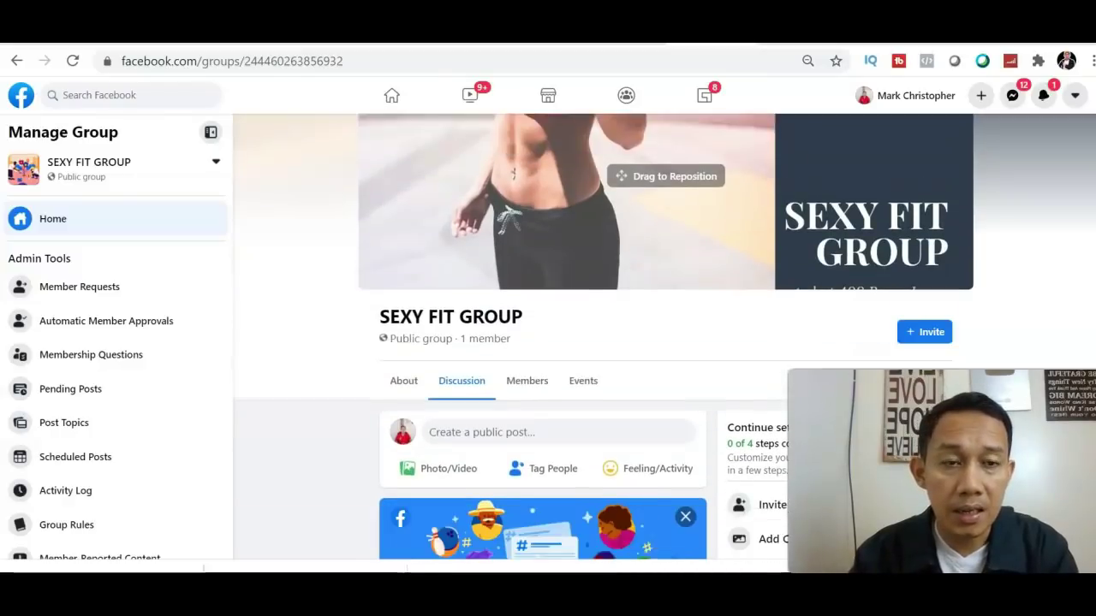
pyautogui.scroll(3, 599, 342)
pyautogui.scroll(2, 599, 343)
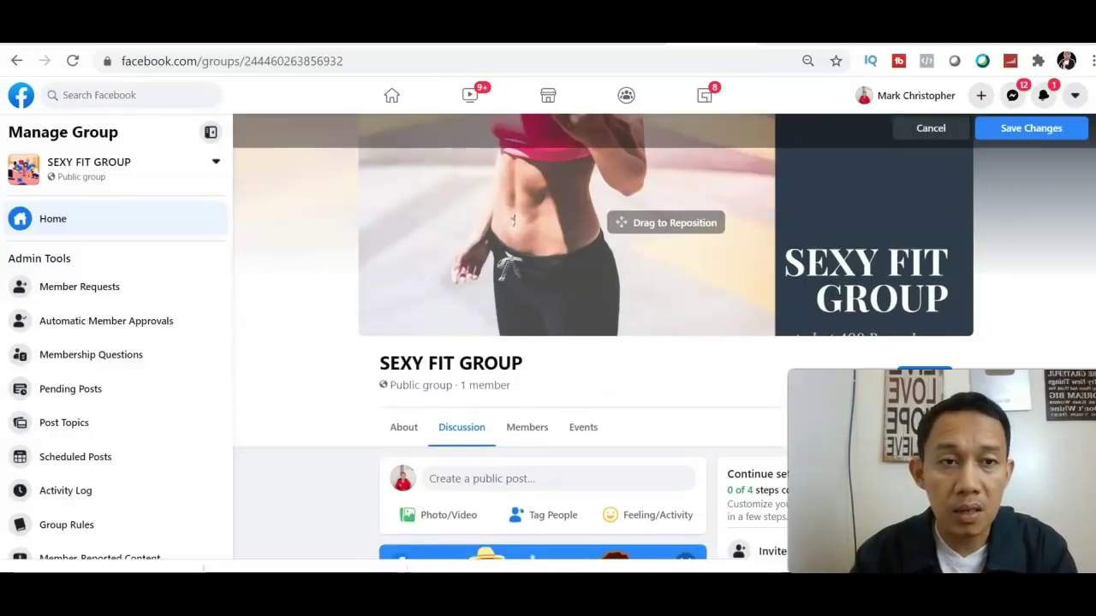
pyautogui.scroll(-4, 599, 343)
pyautogui.scroll(-1, 543, 342)
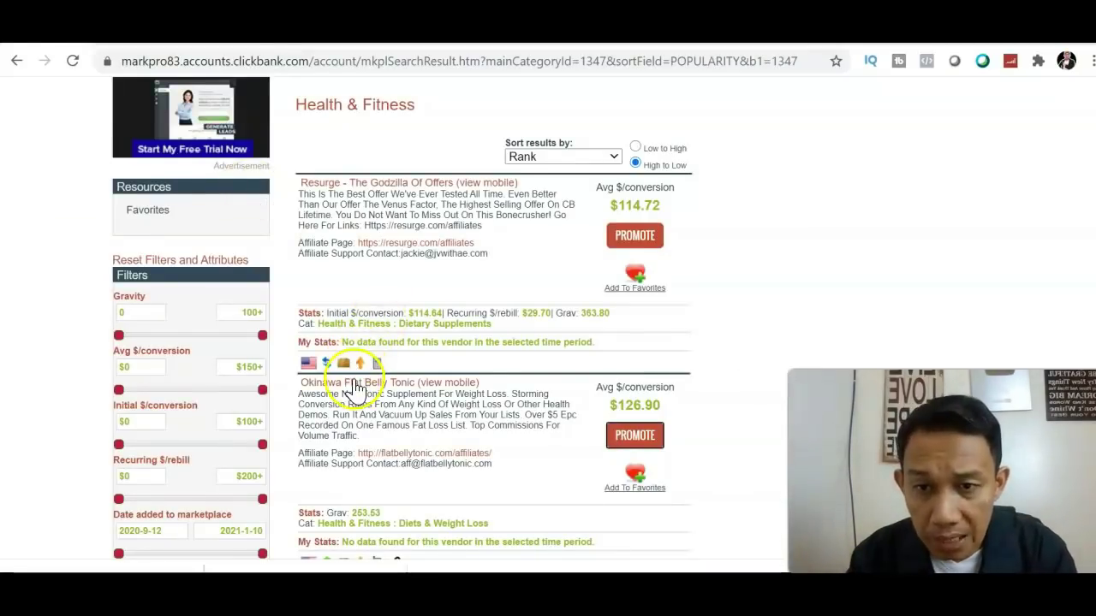
# - Open the Okinawa Flat Belly Tonic sales page from the ClickBank marketplace and review its headline and video
pyautogui.click(352, 389)
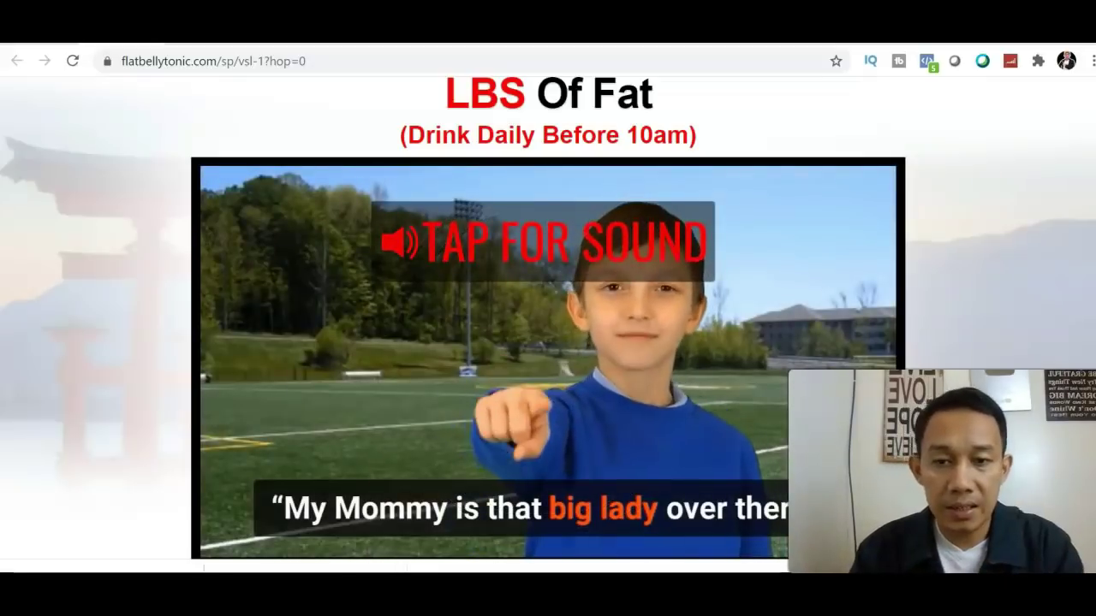
pyautogui.scroll(-2, 548, 399)
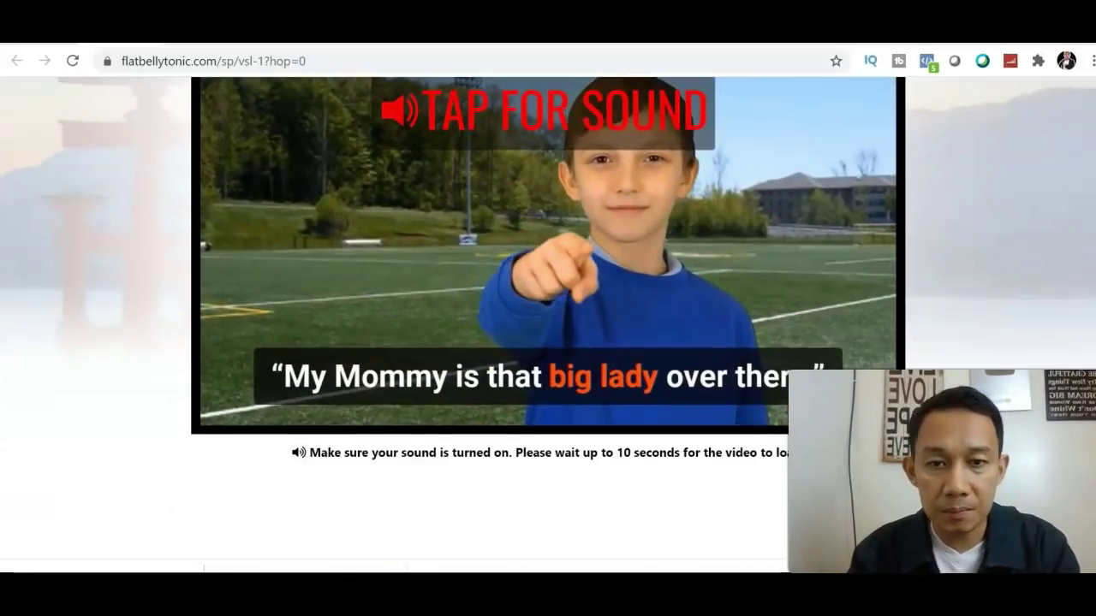
pyautogui.click(390, 384)
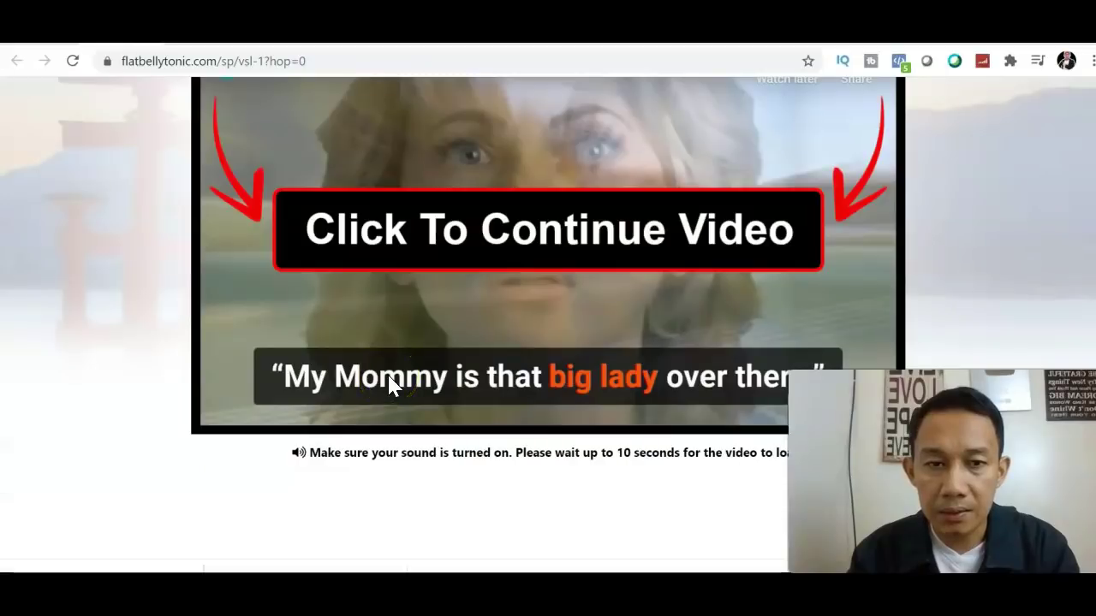
pyautogui.scroll(3, 548, 319)
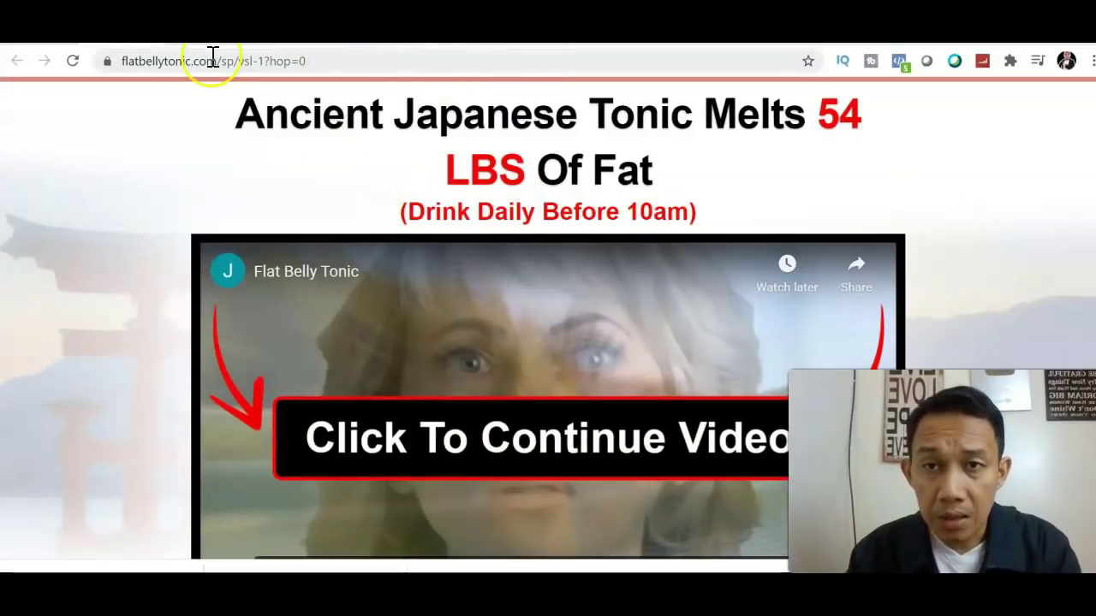
# - Return to the SEXY FIT GROUP page on Facebook, select its web address, and view the invite dialog without inviting anyone
pyautogui.hotkey('ctrl', 'Tab')
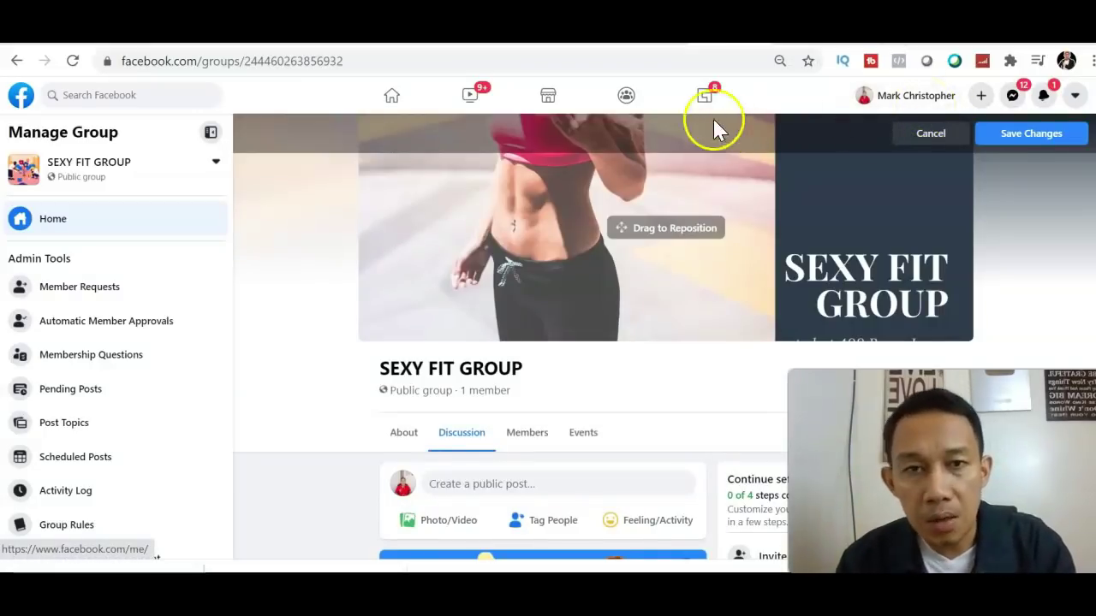
pyautogui.click(355, 57)
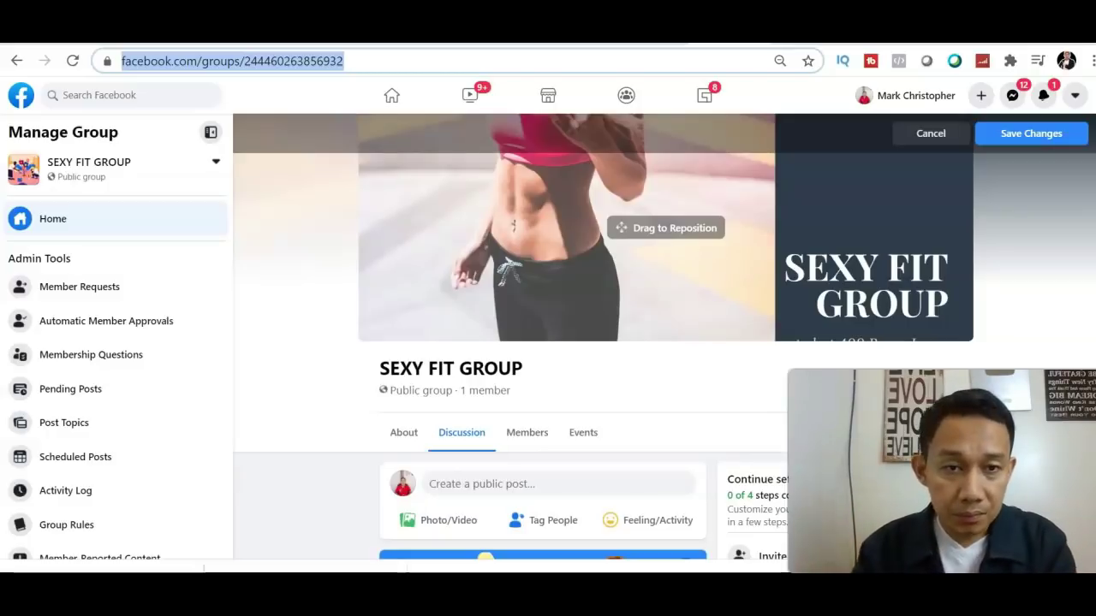
pyautogui.click(916, 354)
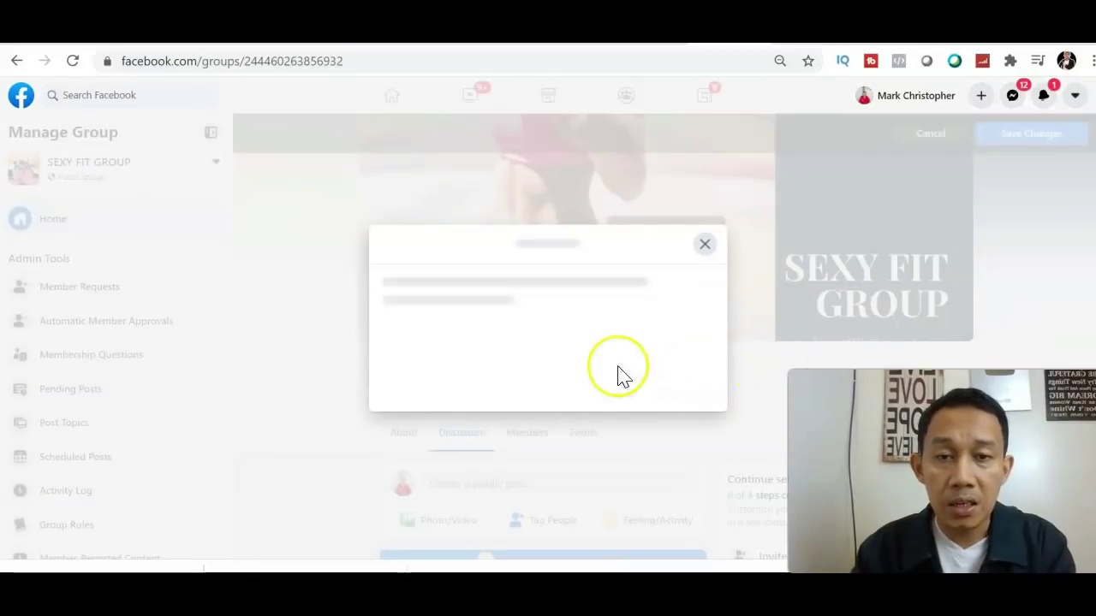
pyautogui.click(704, 248)
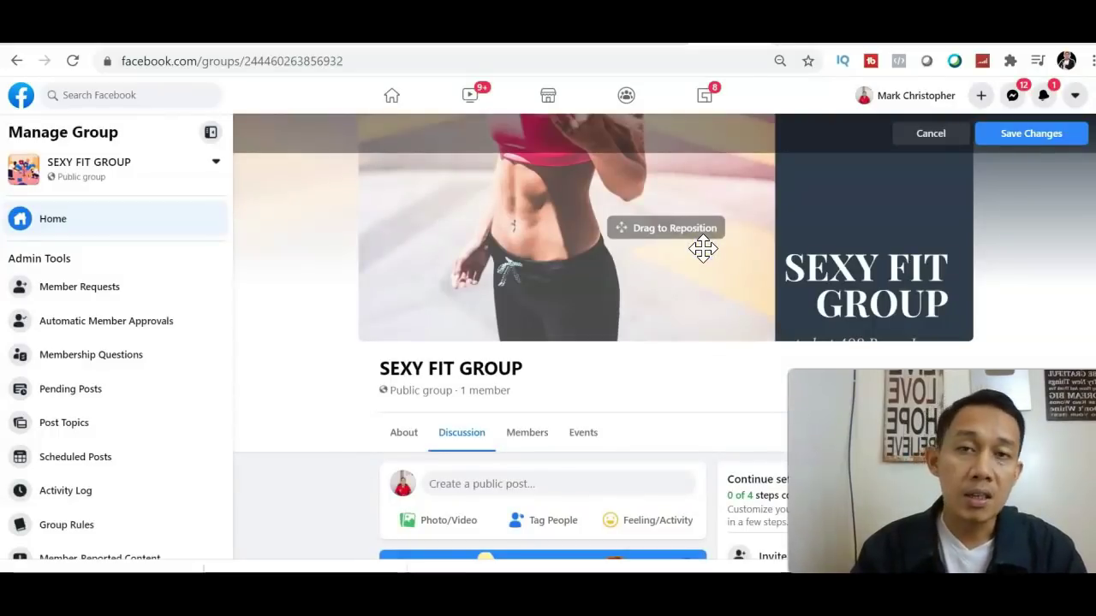